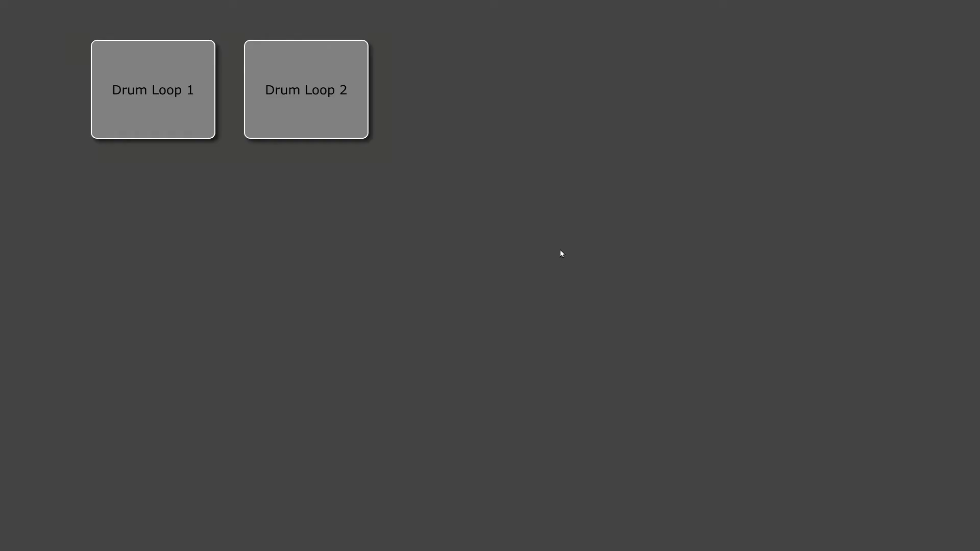
Step: Switch the project to edit mode with the Global Options showing and look through the available settings
right_click(560, 249)
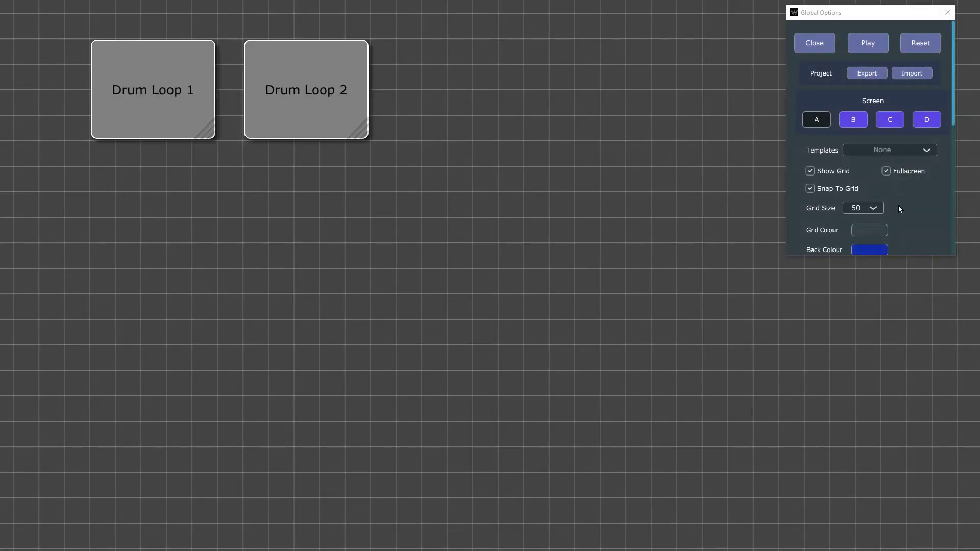
scroll(928, 195, down, 7)
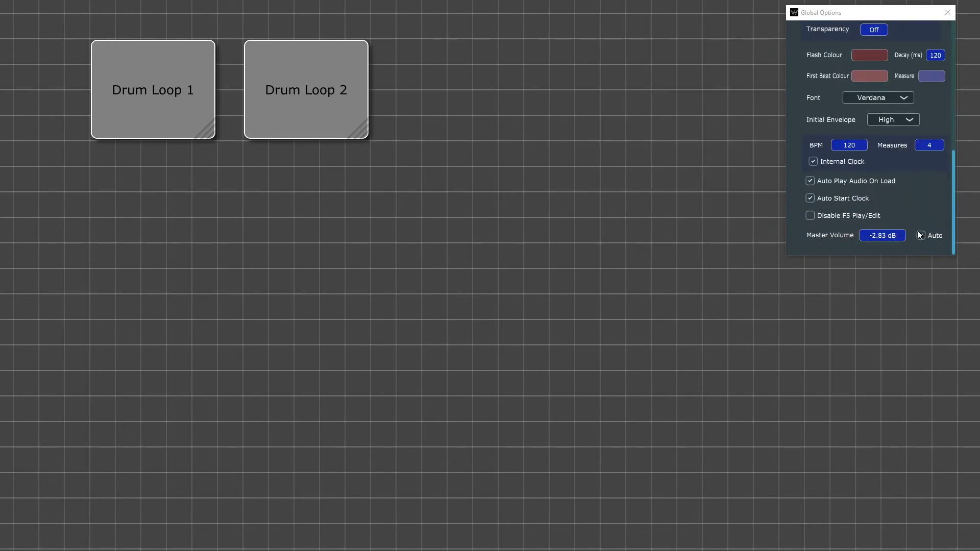
scroll(891, 166, up, 7)
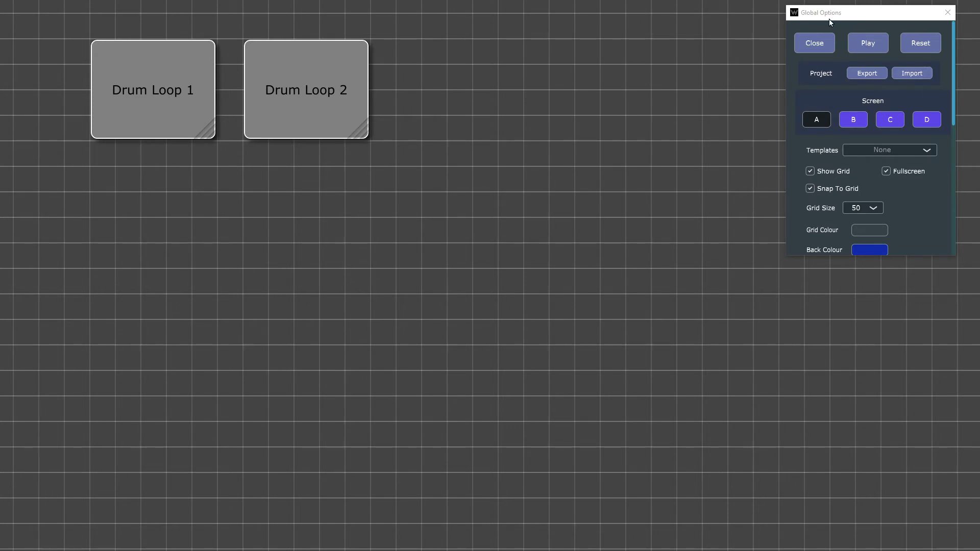
scroll(922, 211, down, 2)
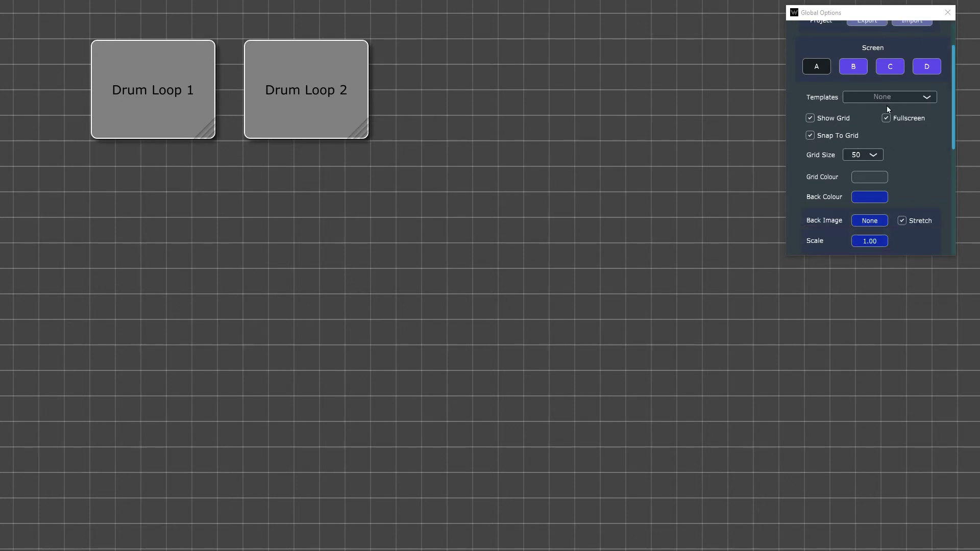
Step: Try the Dark Gold and Dark Grind templates on the screen
click(919, 100)
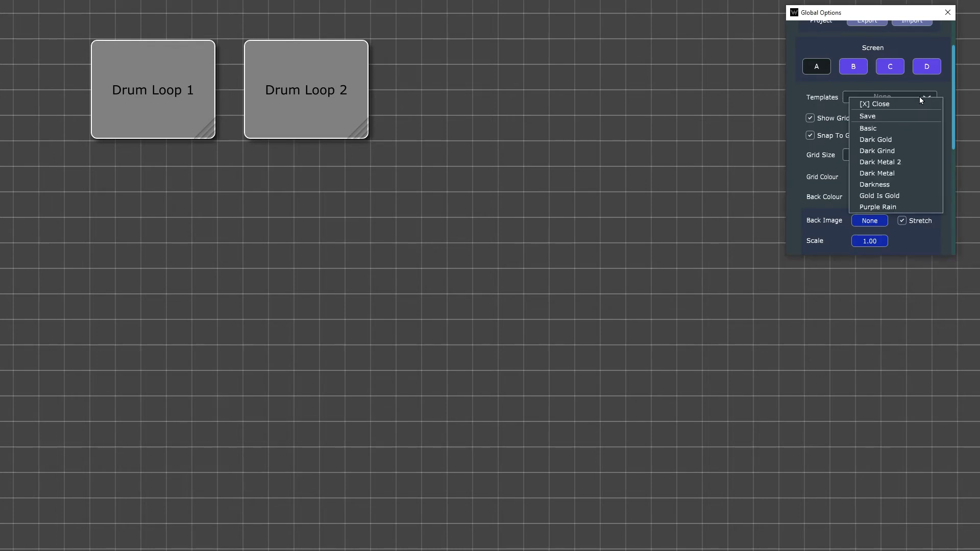
click(918, 139)
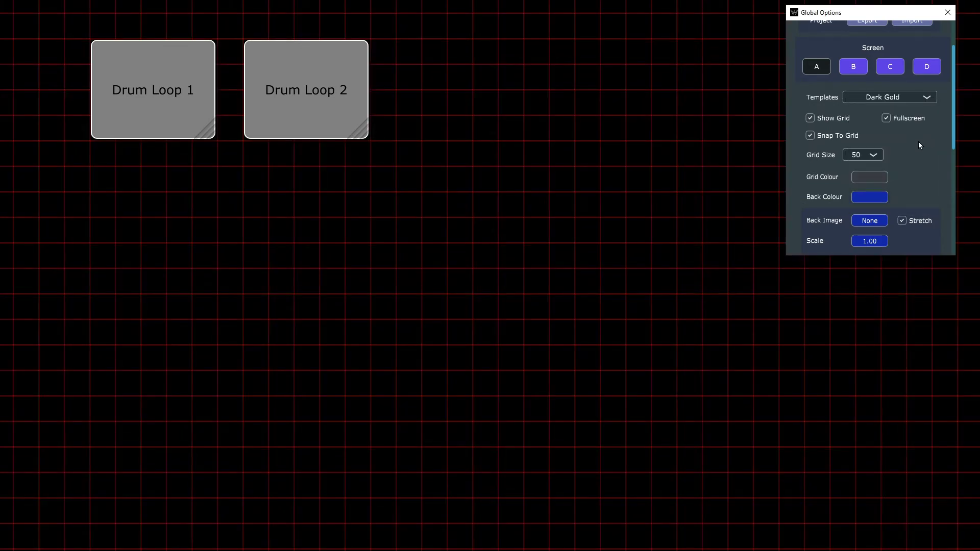
click(917, 97)
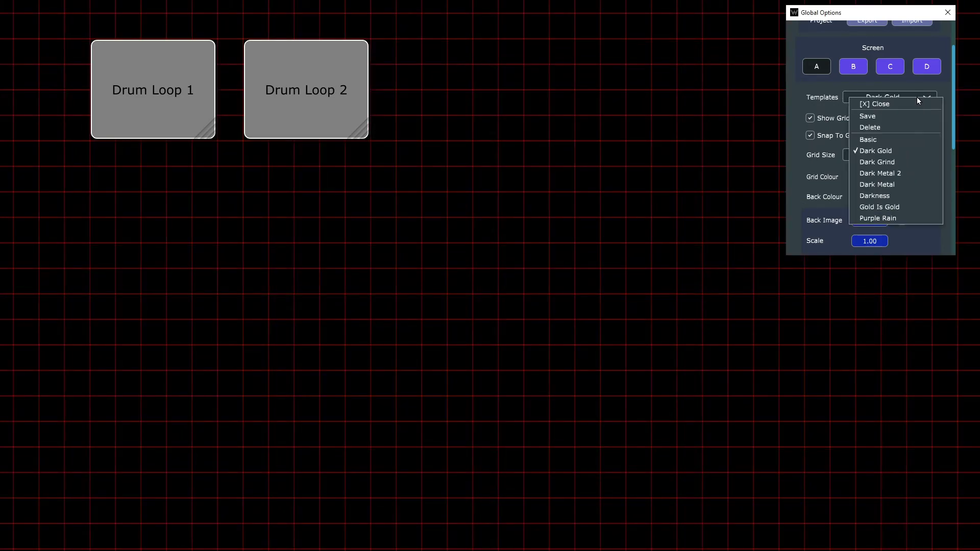
click(906, 164)
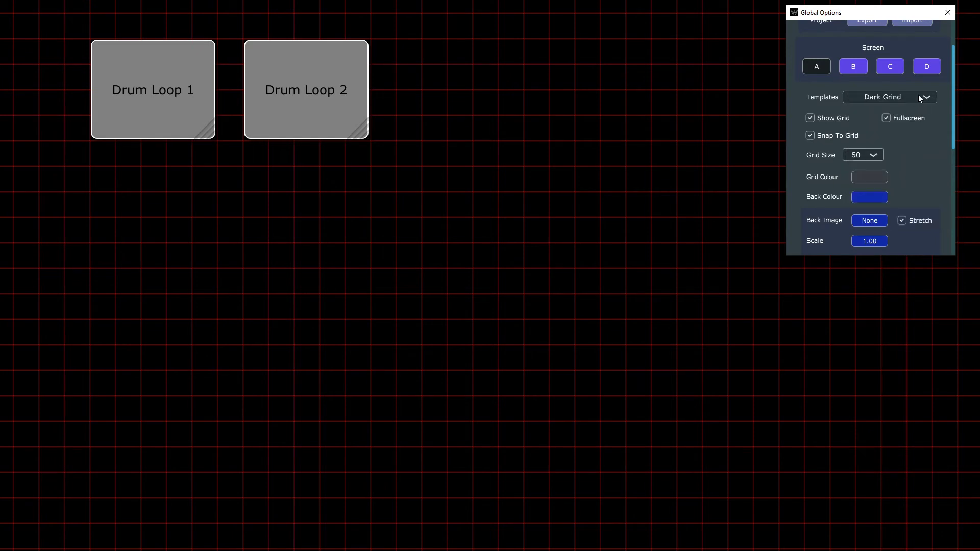
Step: Try the Dark Metal 2 and Dark Metal templates, hiding the grid for each one
click(919, 97)
click(914, 169)
click(824, 122)
click(912, 100)
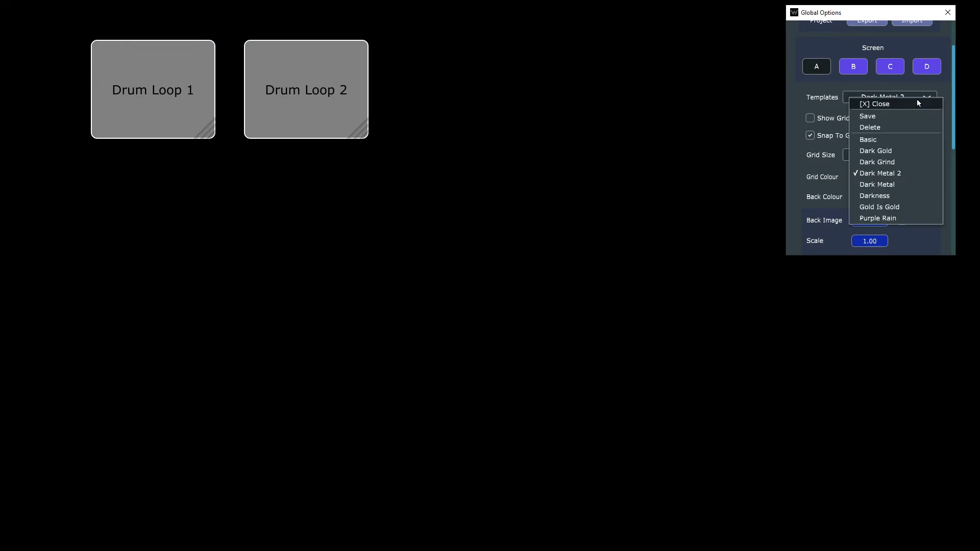
click(897, 185)
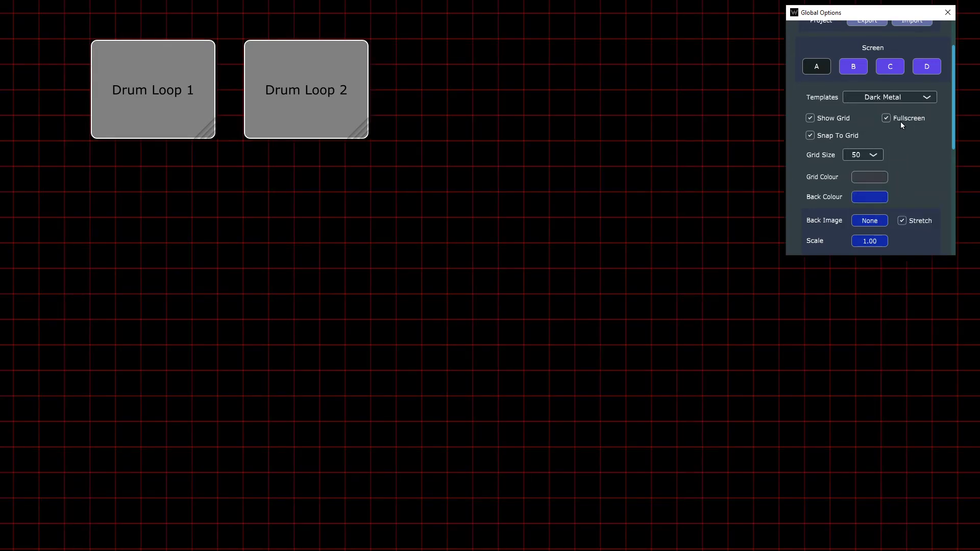
click(826, 121)
Step: Try the Gold Is Gold template with the grid hidden
click(892, 97)
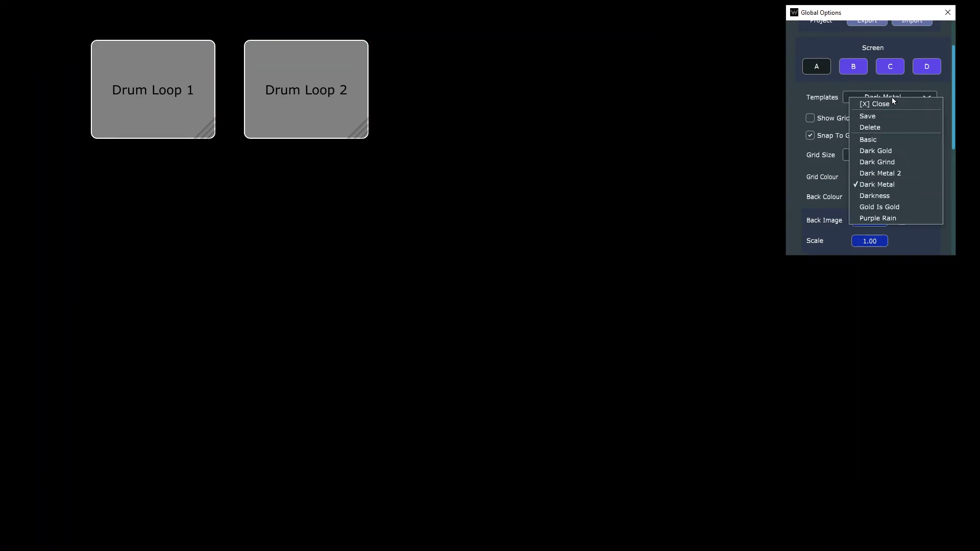
click(888, 207)
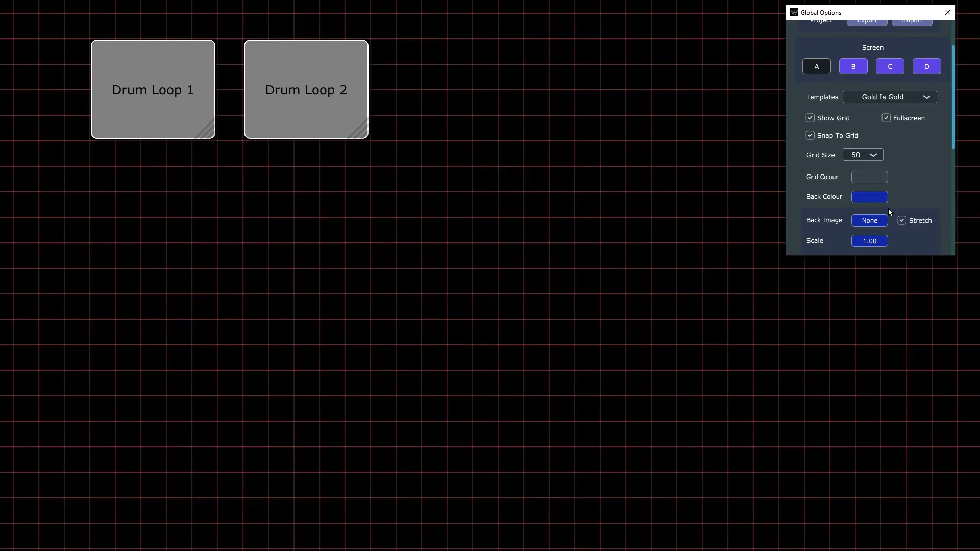
click(827, 118)
Step: Apply the Basic template to the screen and turn off the grid display
click(897, 100)
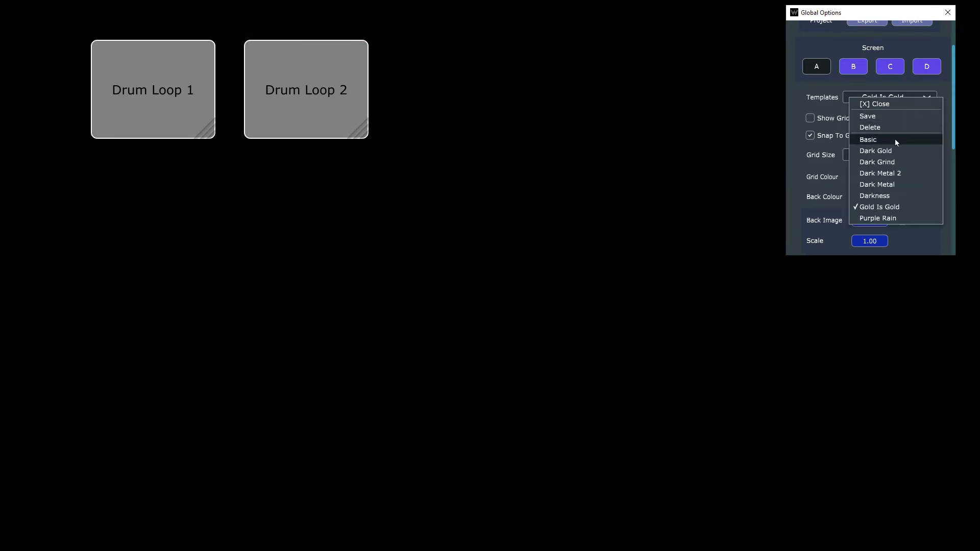
click(896, 141)
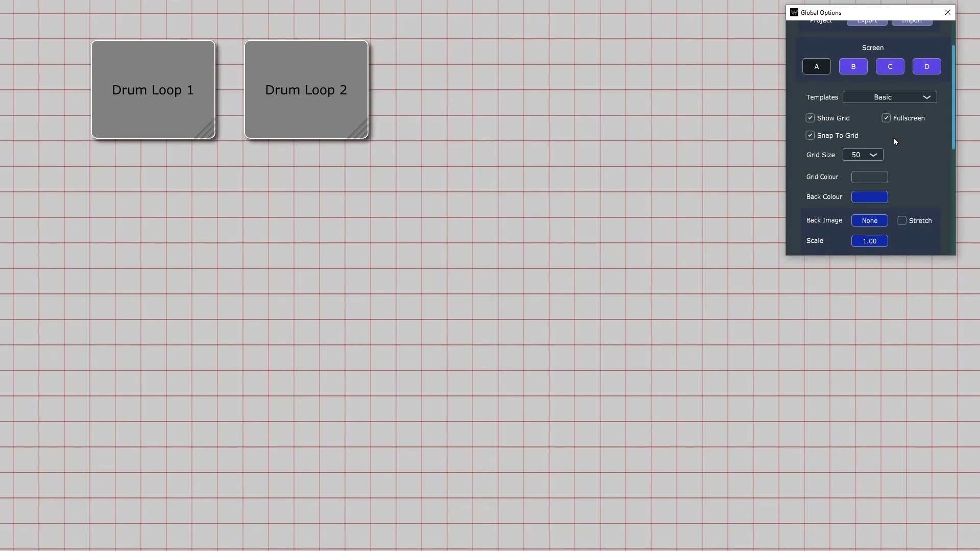
click(836, 117)
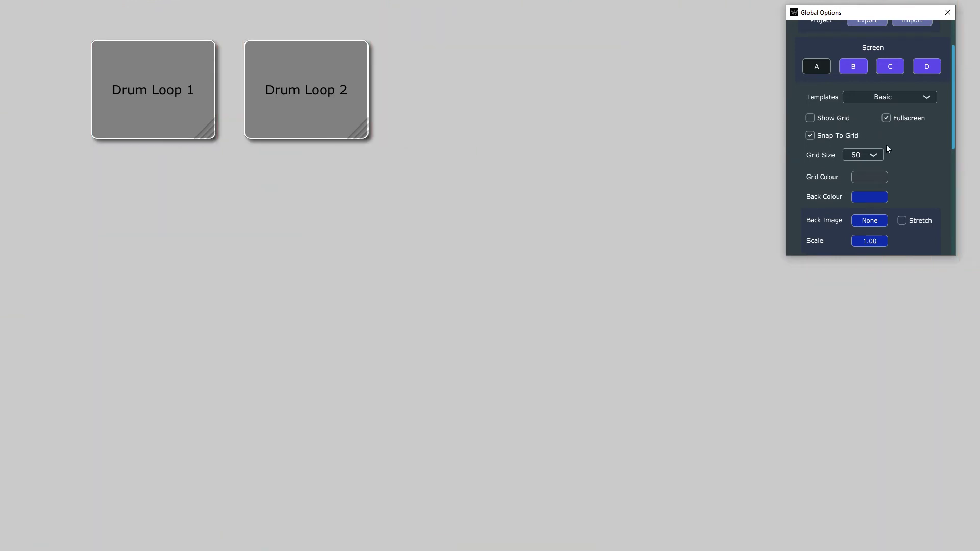
scroll(903, 133, down, 1)
scroll(903, 133, up, 1)
click(835, 119)
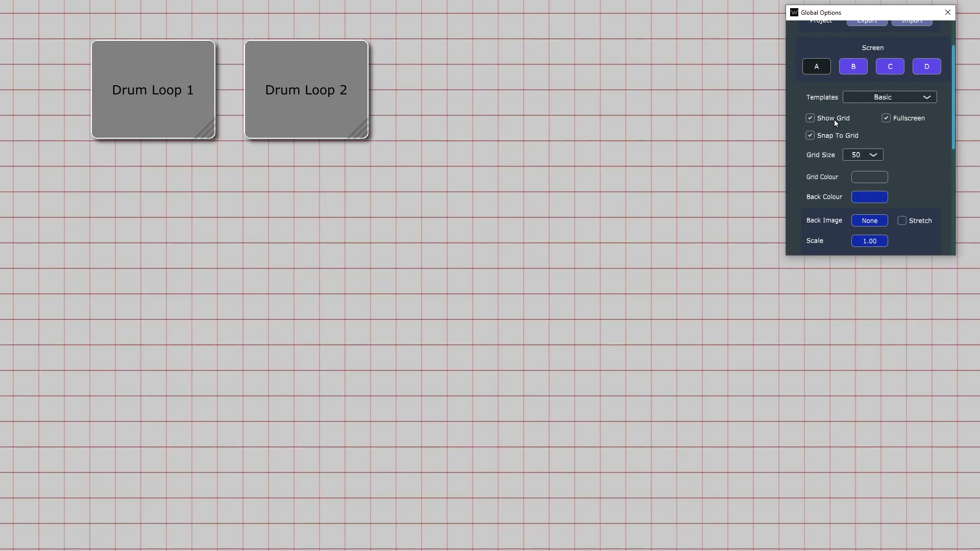
click(834, 120)
Step: Set the screen's background colour to dark red, FF460000
scroll(868, 133, down, 1)
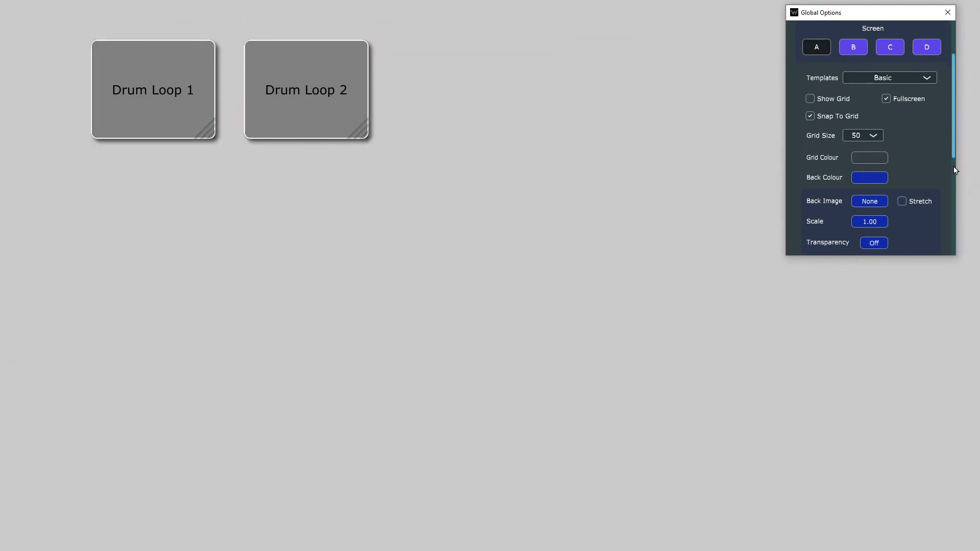
scroll(899, 145, down, 1)
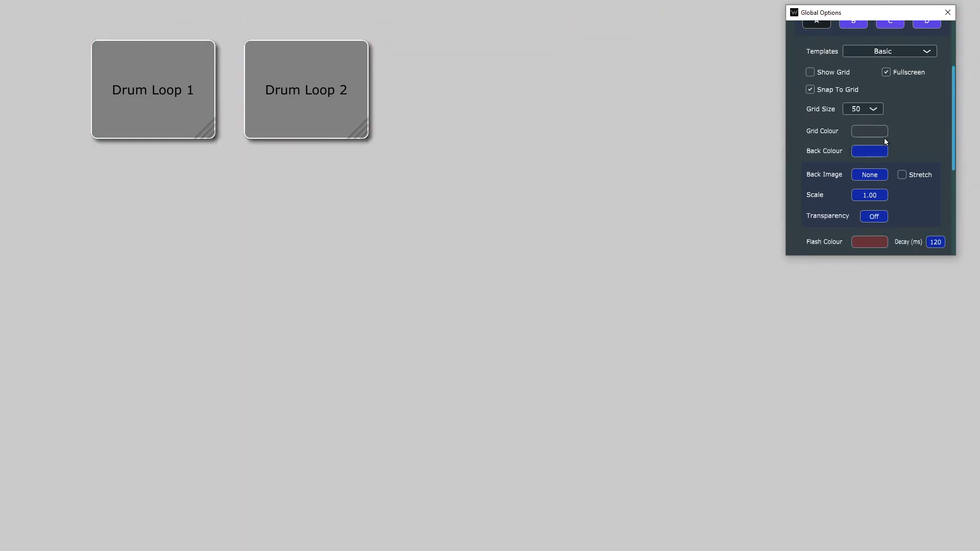
scroll(883, 134, down, 1)
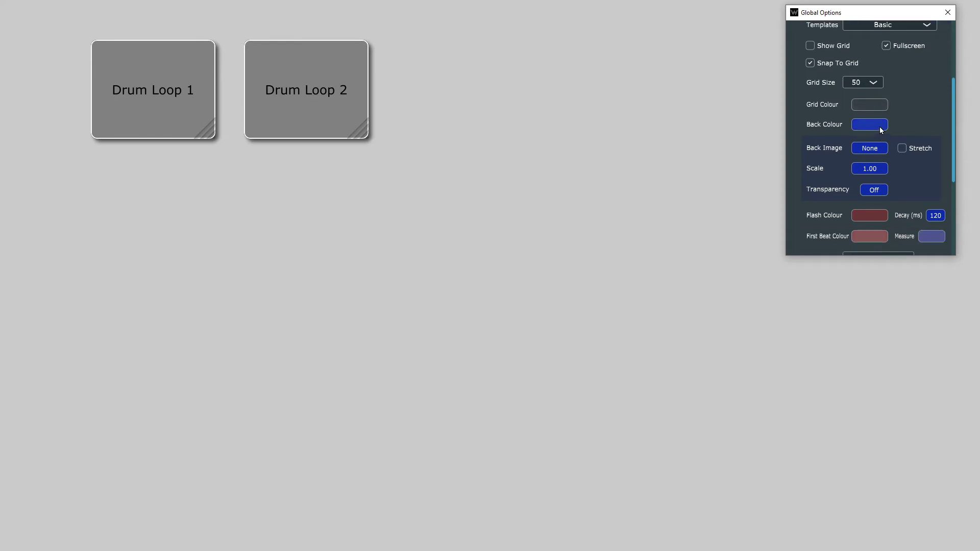
click(875, 127)
mouse_move(729, 153)
mouse_down()
mouse_move(748, 97)
mouse_move(705, 114)
mouse_move(748, 89)
mouse_move(755, 169)
mouse_up()
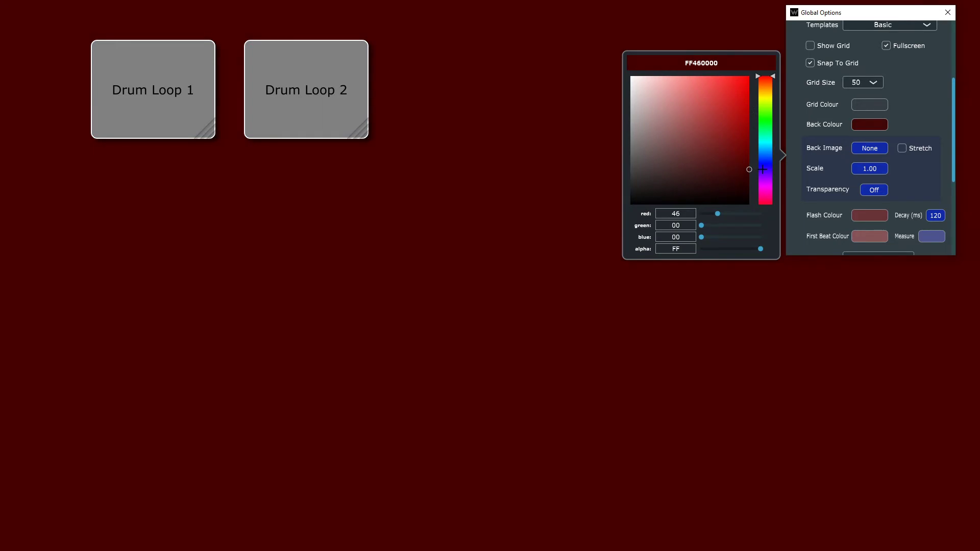
click(923, 108)
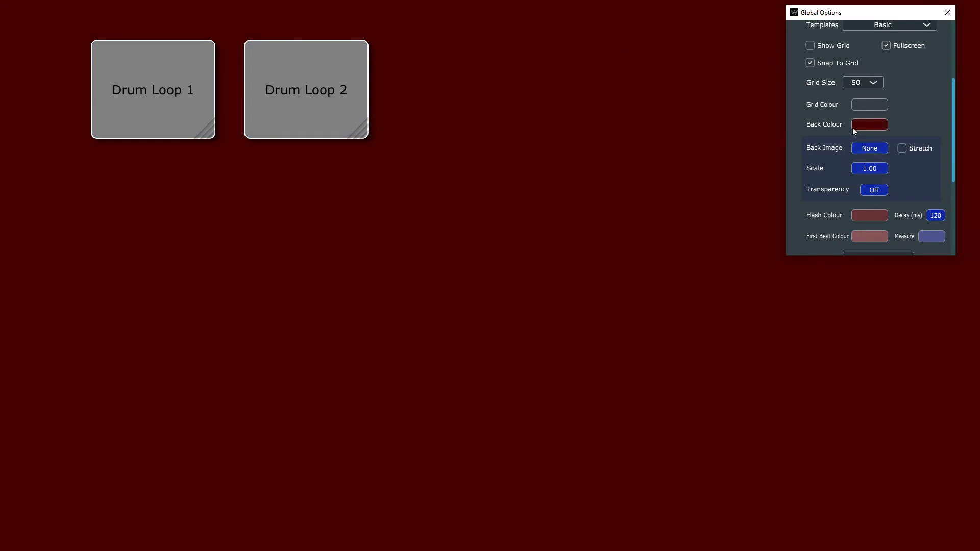
Step: Load Metal9.jpg from the Textures folder as the background image and stretch it to fill the screen
click(870, 148)
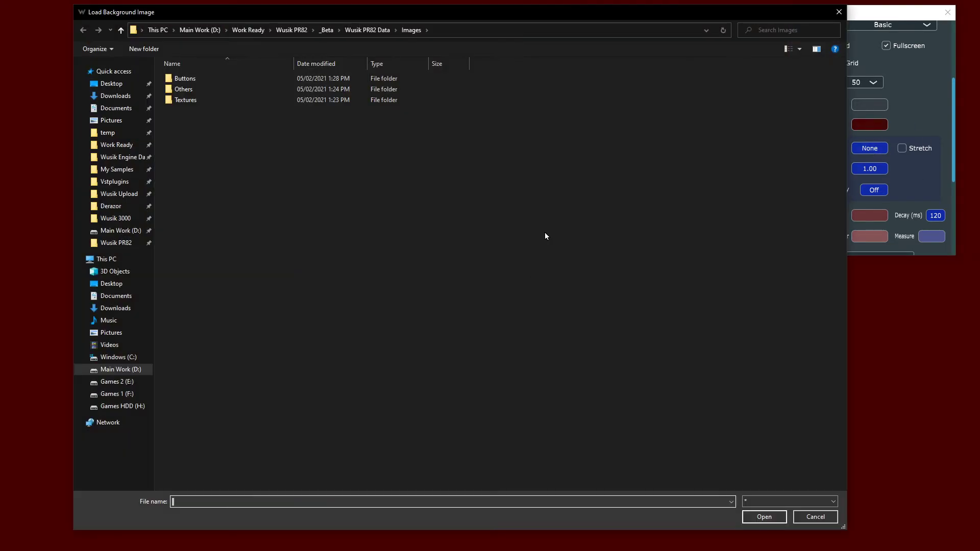
click(222, 97)
double_click(221, 96)
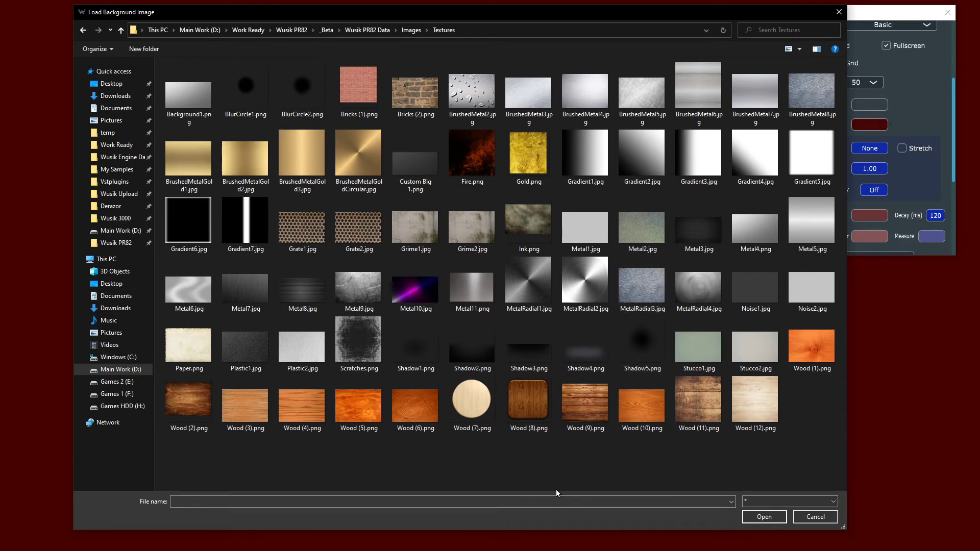
double_click(365, 296)
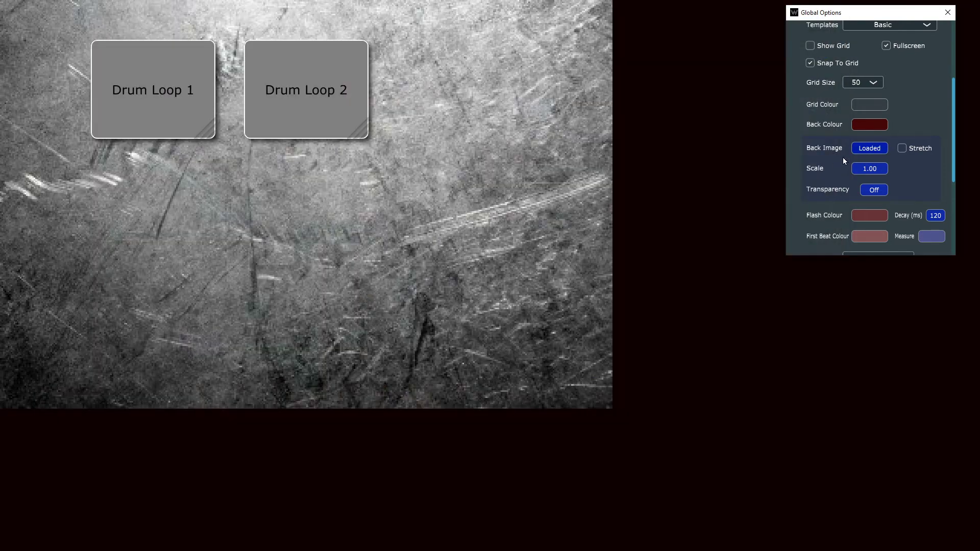
click(903, 148)
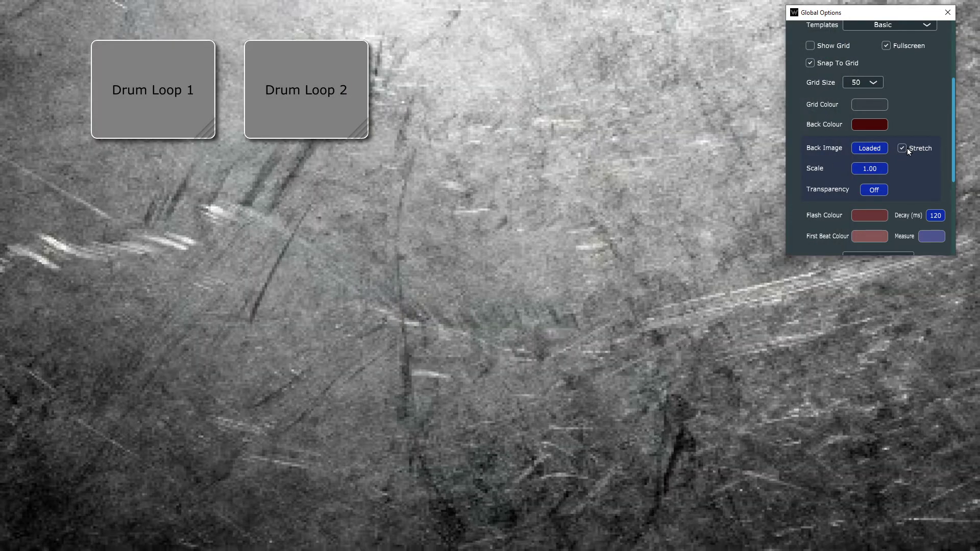
Step: Set the background image's transparency to 0.8
click(875, 191)
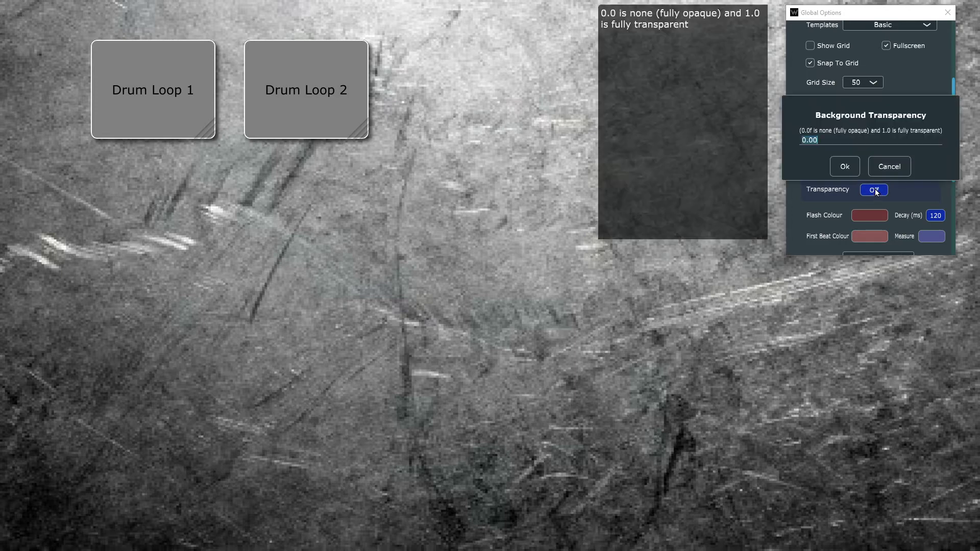
text(.8)
key(Return)
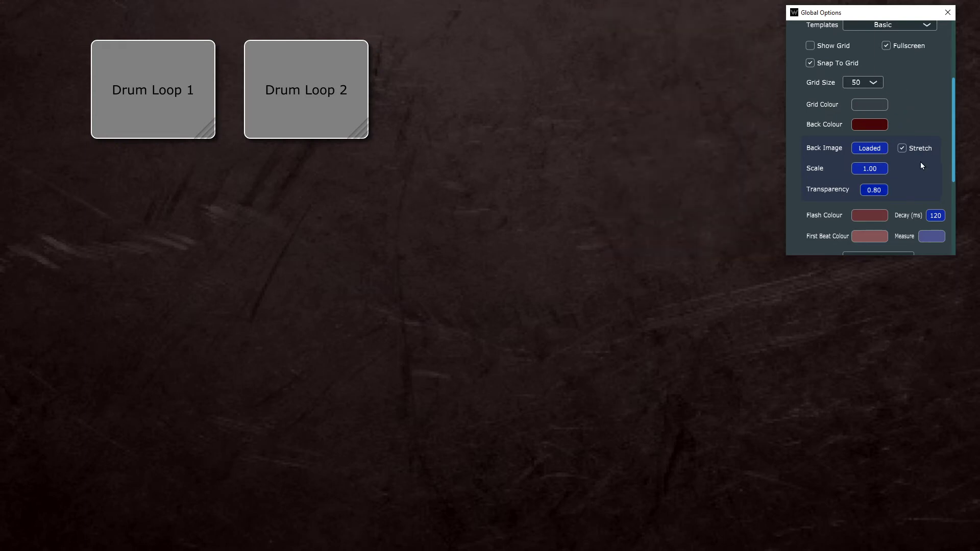
Step: Set the beat flash colour to fully opaque red, FFFF0000
scroll(919, 160, down, 3)
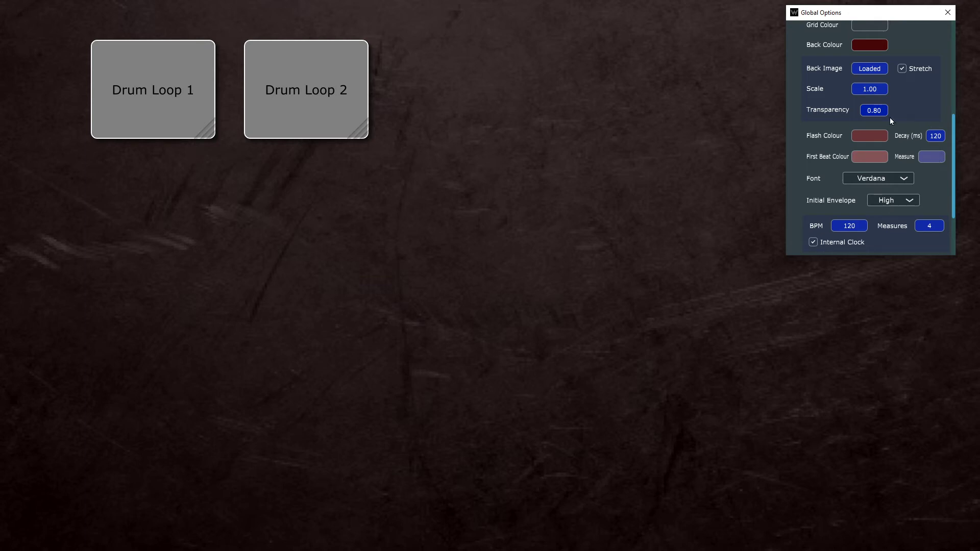
mouse_move(873, 135)
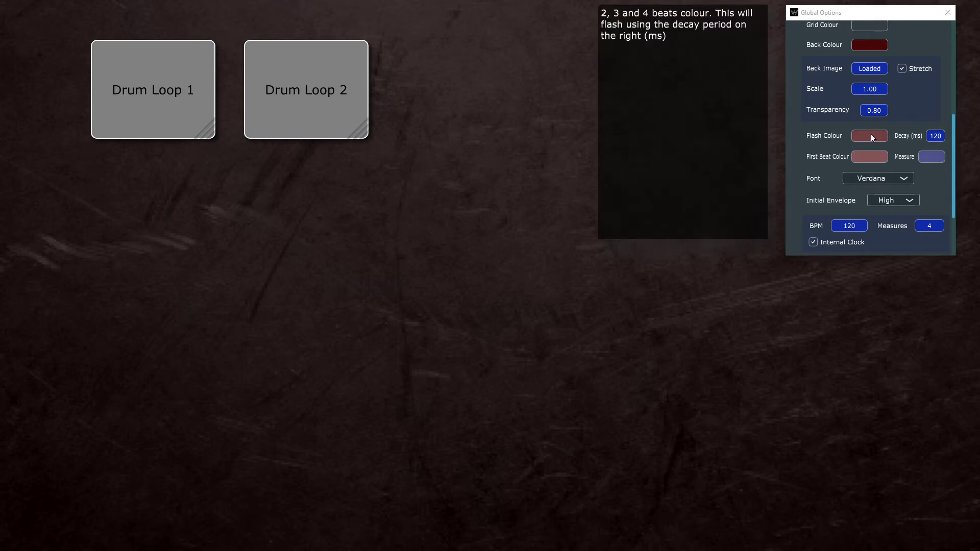
click(872, 134)
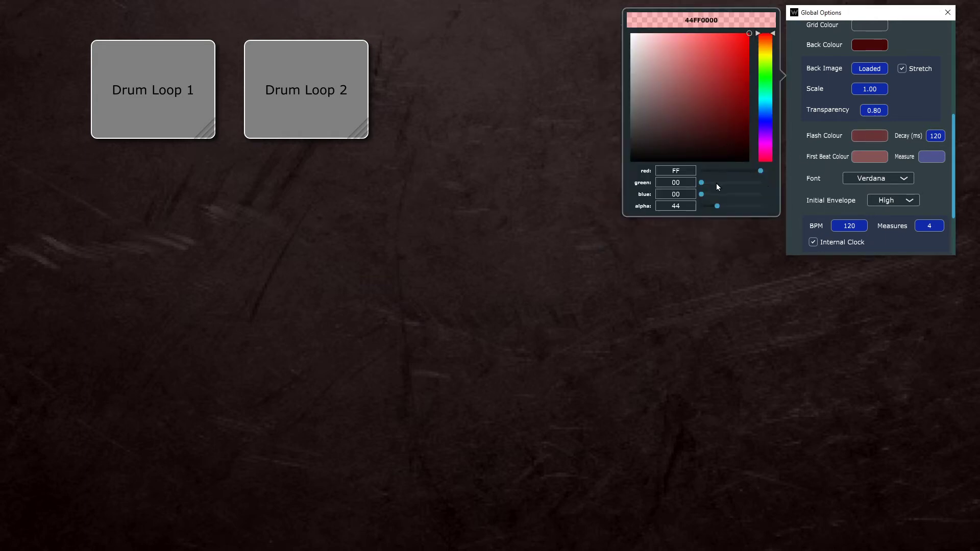
click(731, 196)
drag(728, 206, 774, 212)
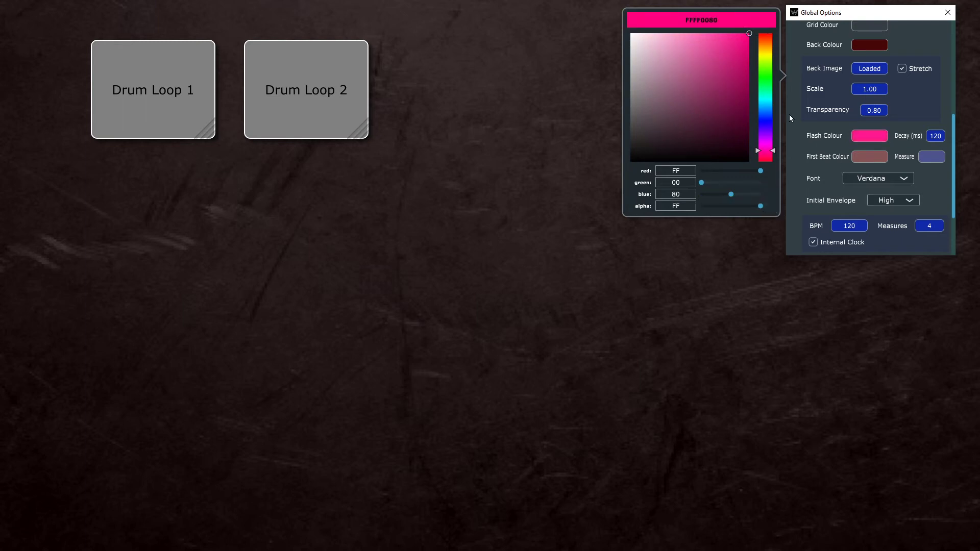
drag(765, 48, 770, 5)
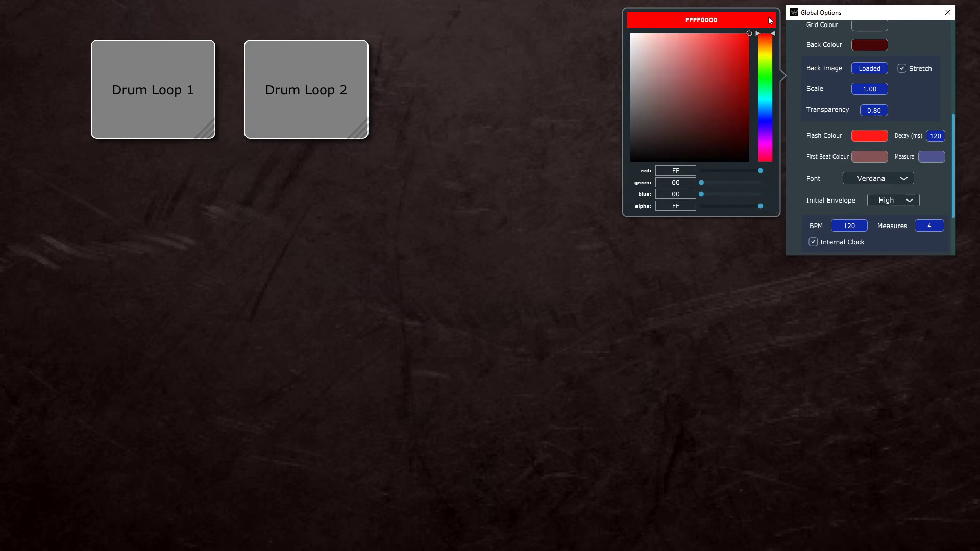
click(865, 154)
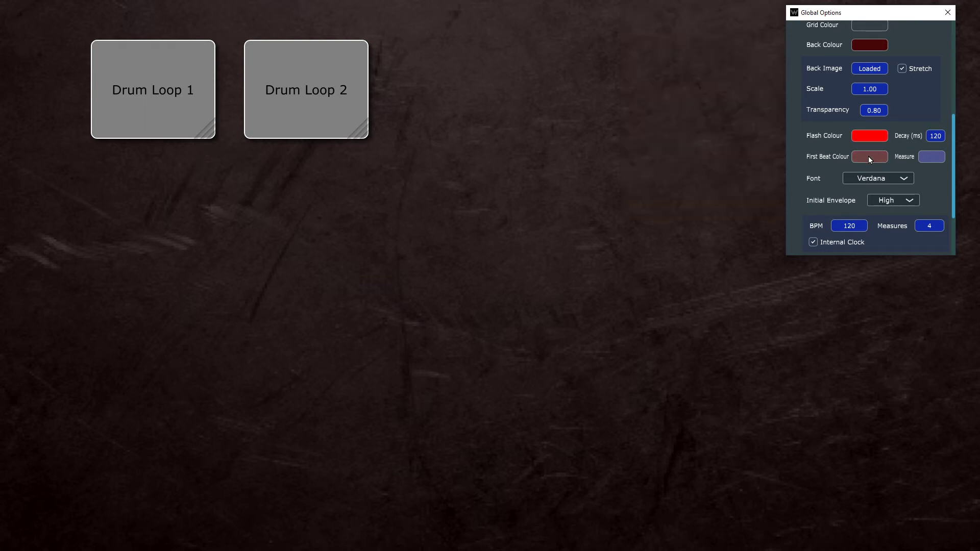
Step: Set the first beat colour to fully opaque light green, FF66FF9D
click(868, 155)
click(766, 84)
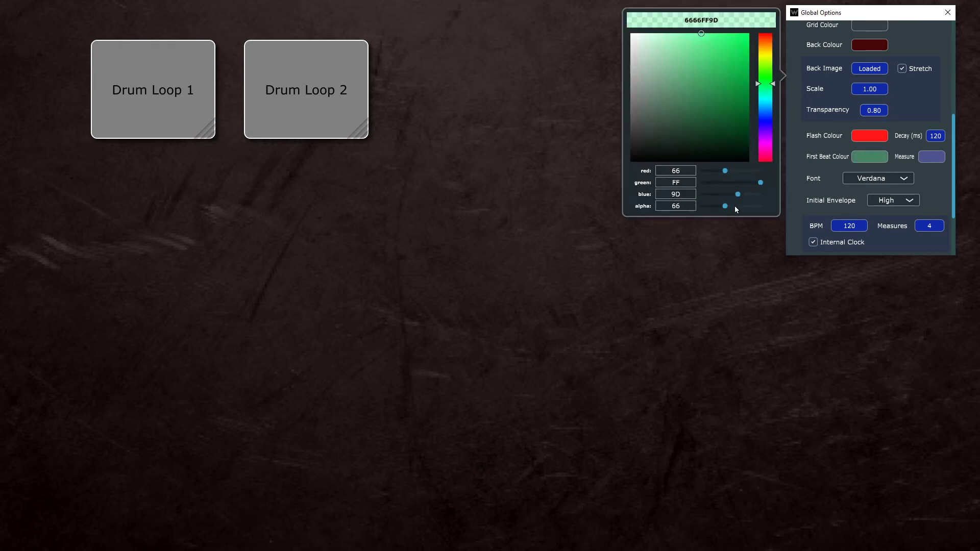
drag(734, 206, 786, 208)
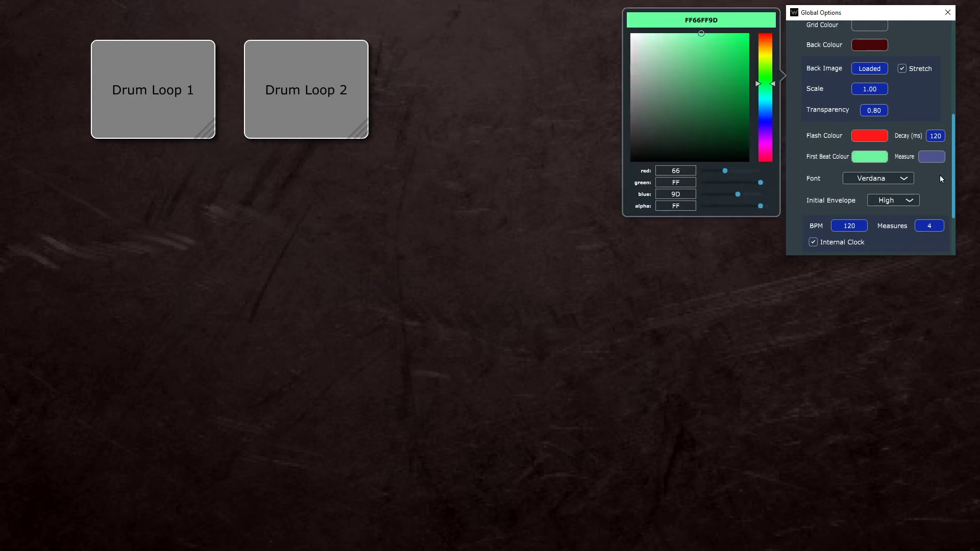
Step: Set the measure flash colour to fully opaque blue, FF0000FF
click(934, 158)
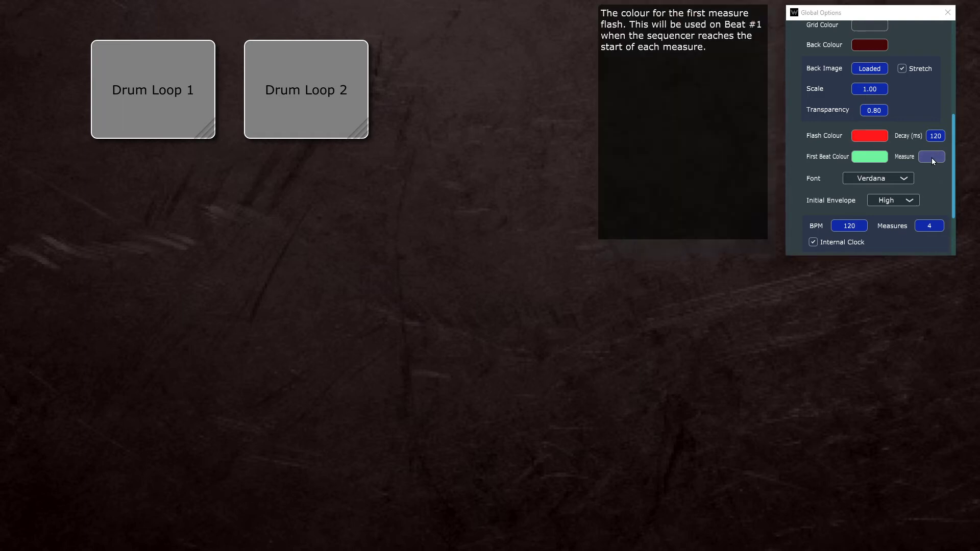
click(933, 158)
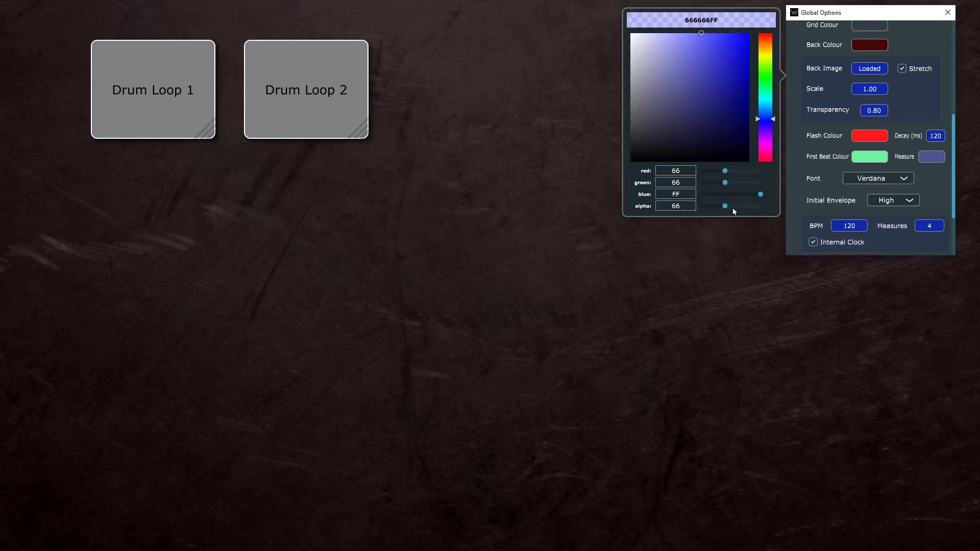
drag(733, 207, 770, 207)
drag(744, 42, 769, 25)
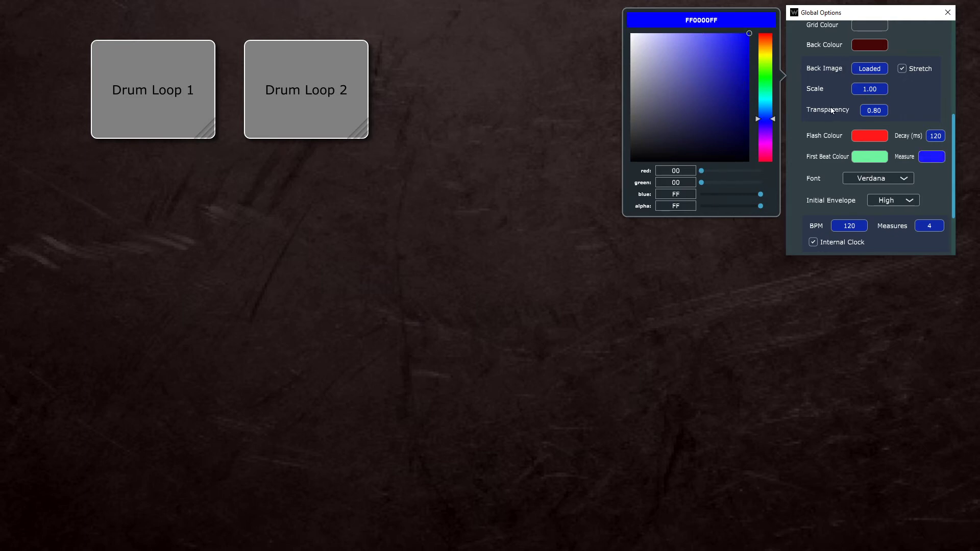
Step: Play Drum Loop 2 to preview the beat and measure flash colours, and return to editing
click(918, 119)
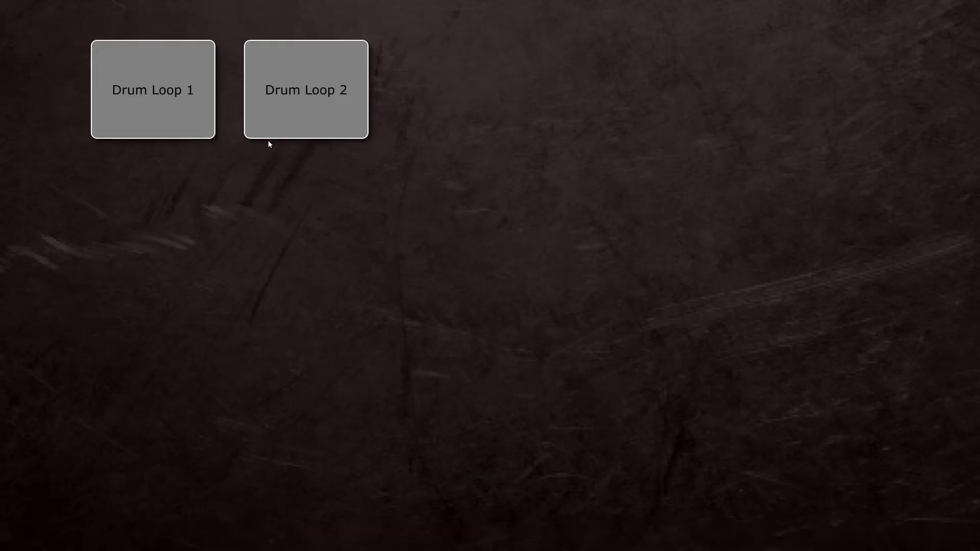
click(303, 116)
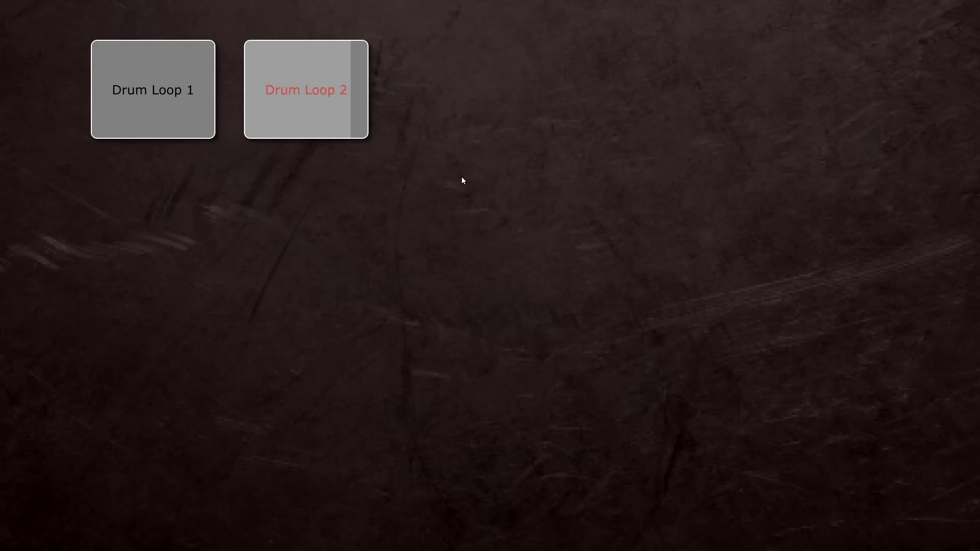
key(Escape)
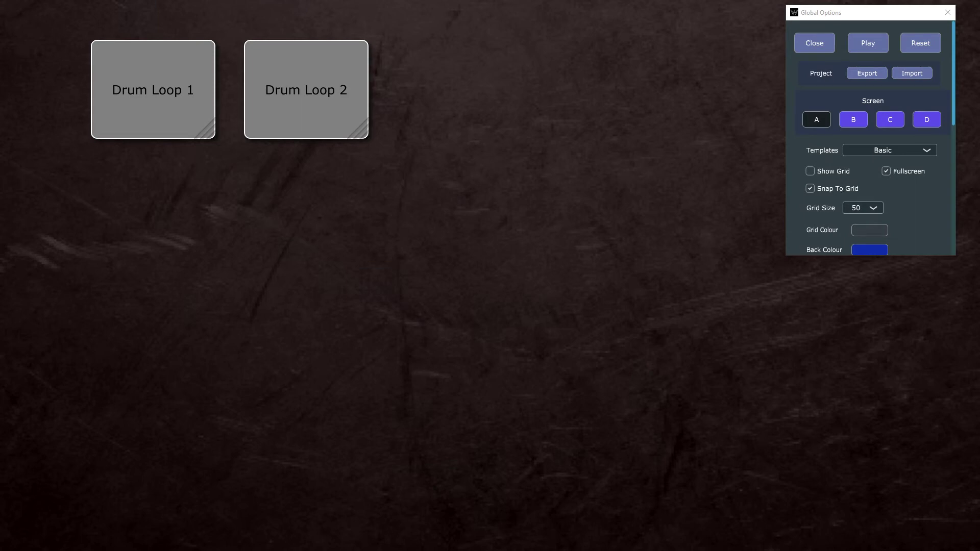
Step: Lower the alpha of the flash, first beat and measure colours to nearly transparent, giving the measure colour an alpha of 21
scroll(906, 173, down, 8)
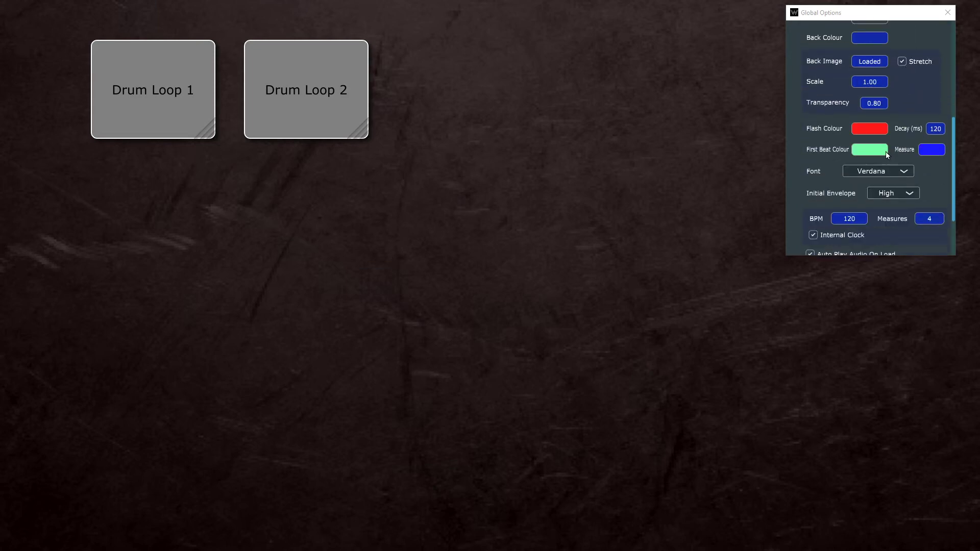
click(870, 130)
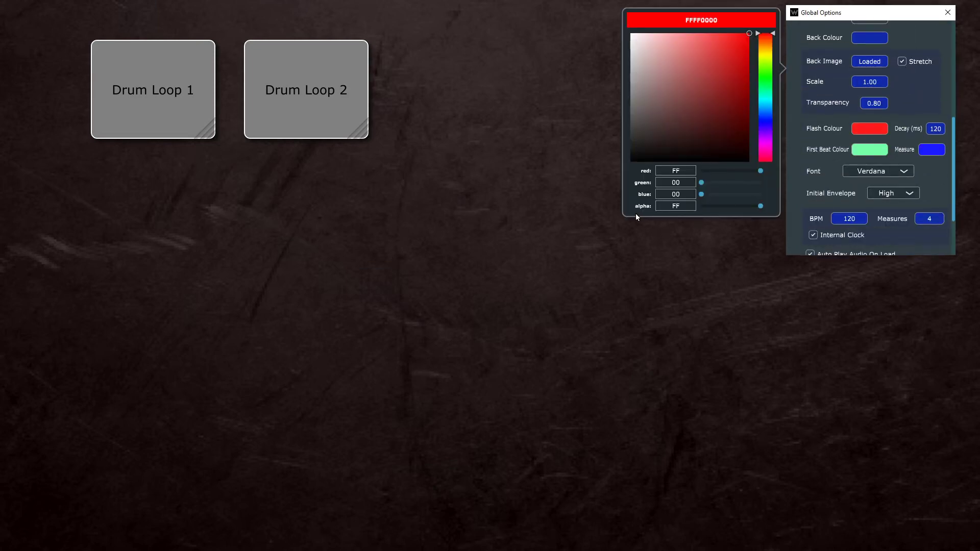
drag(710, 207, 710, 207)
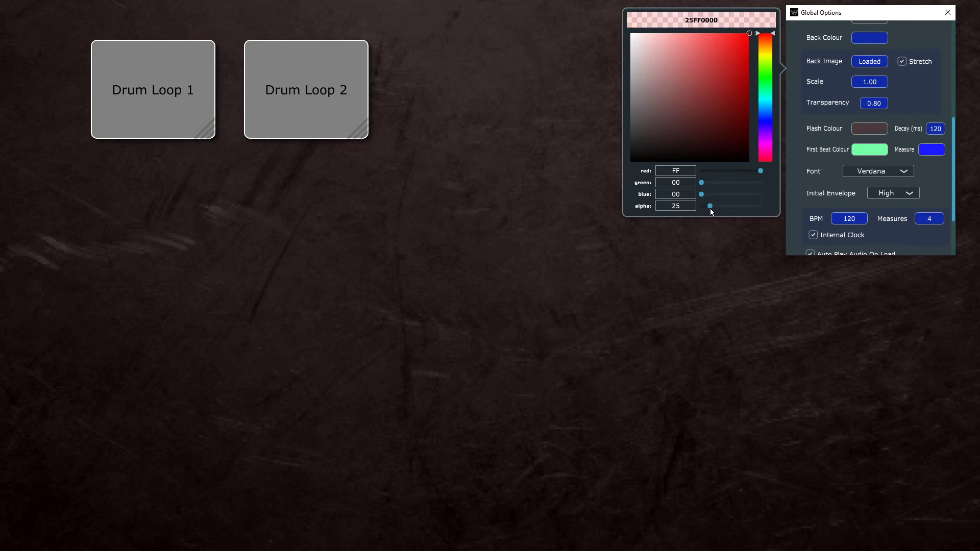
click(873, 151)
drag(706, 209, 709, 206)
click(931, 149)
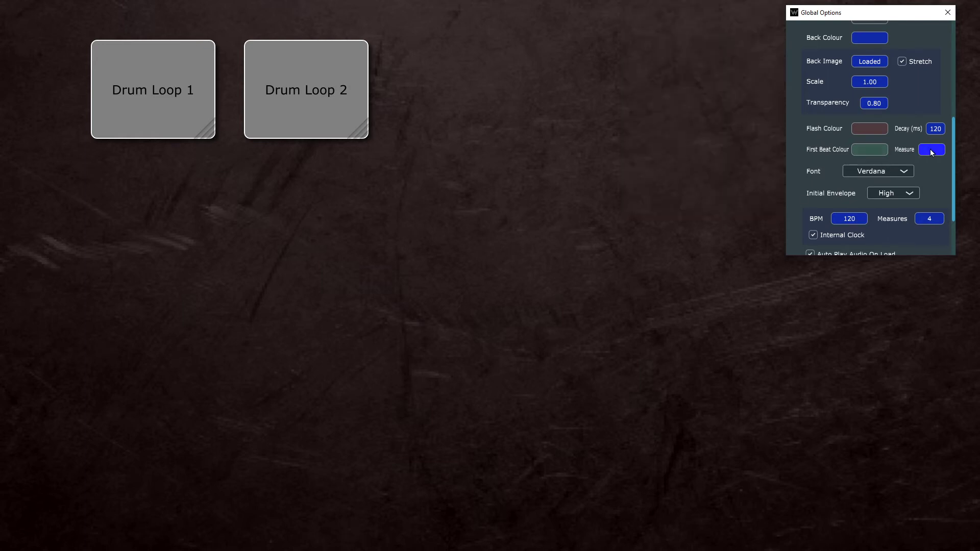
click(709, 206)
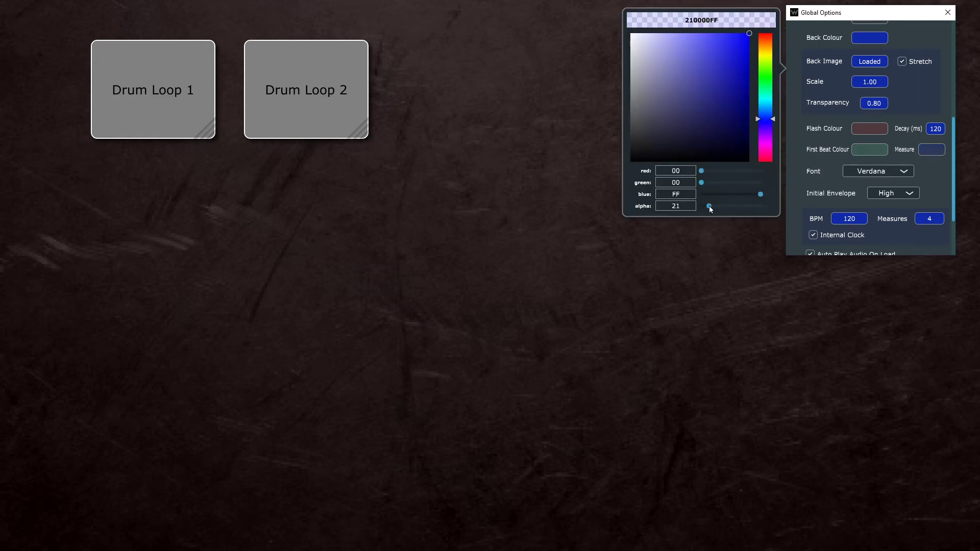
Step: Play Drum Loop 2 to check the fainter flash colours against the background, and return to editing
click(914, 105)
key(Escape)
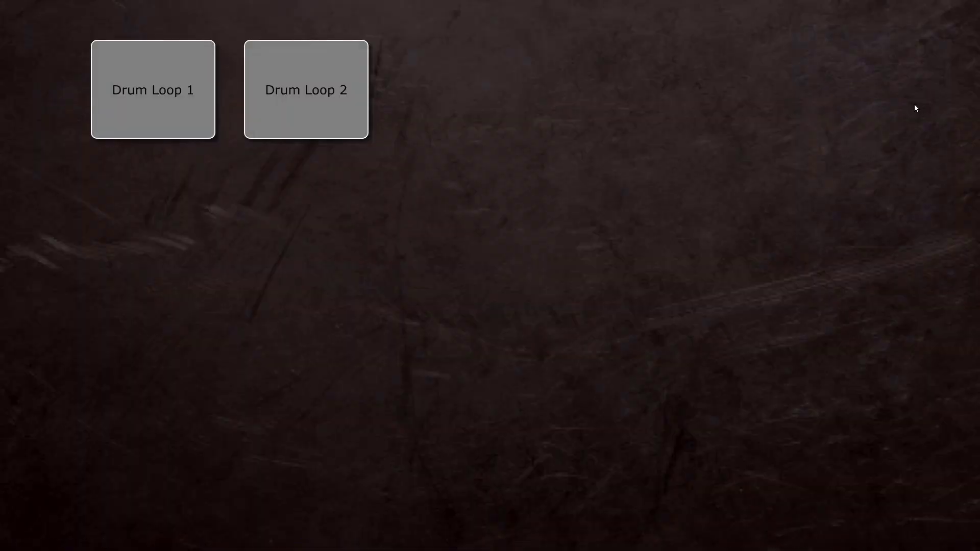
click(356, 109)
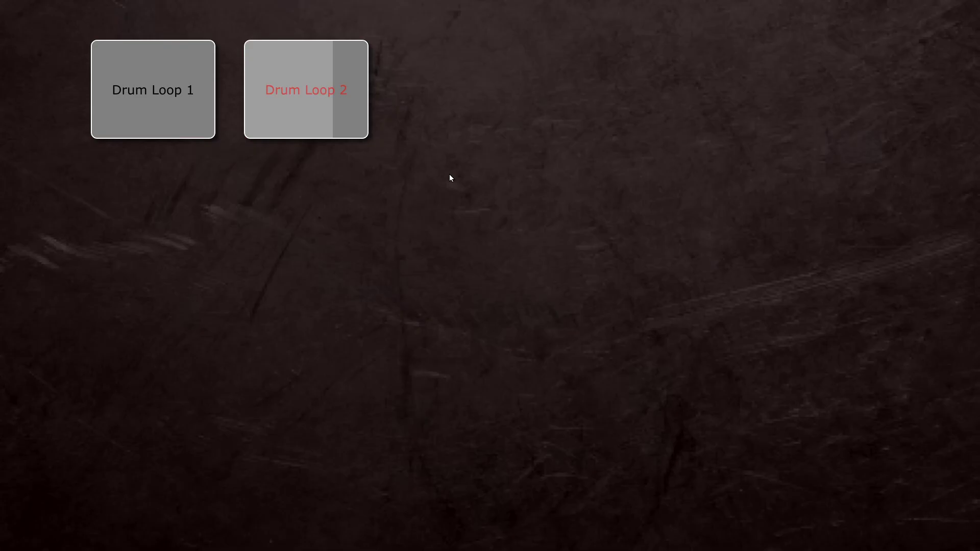
key(Escape)
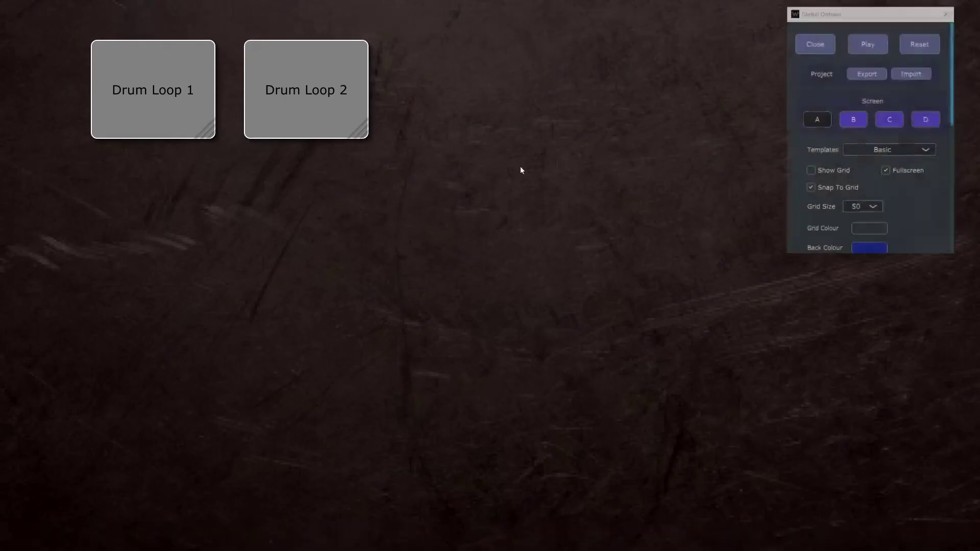
Step: Set the beat flash decay to 600 ms and preview it by playing Drum Loop 2
scroll(927, 204, down, 3)
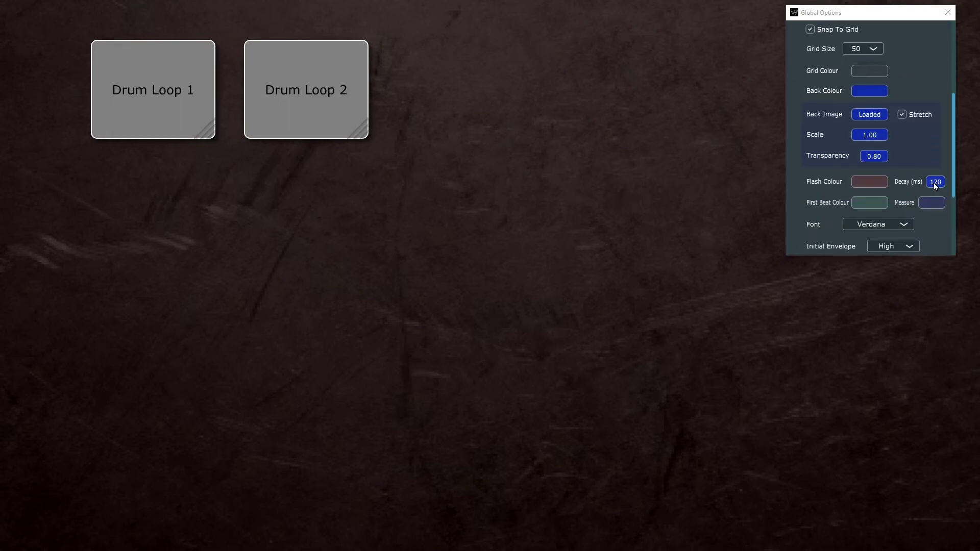
click(934, 182)
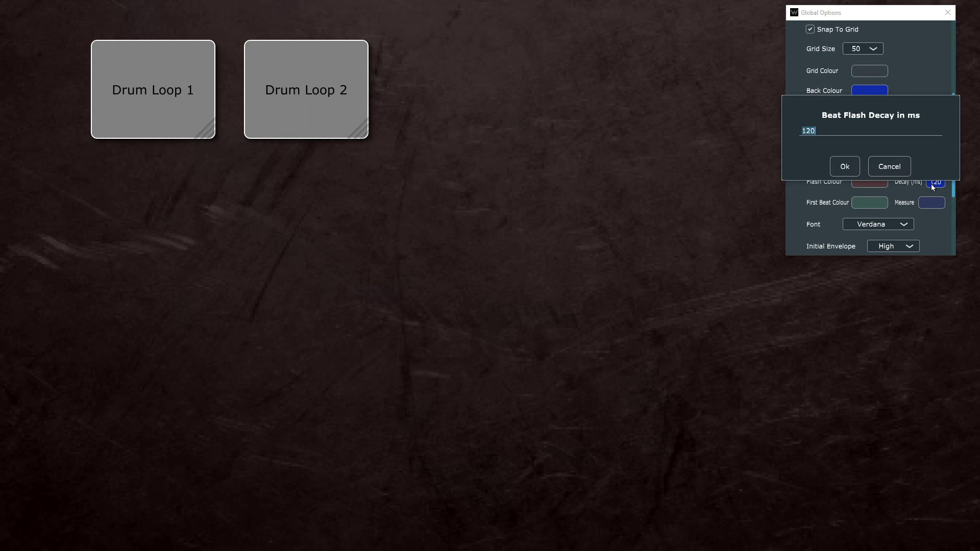
text(600)
key(Return)
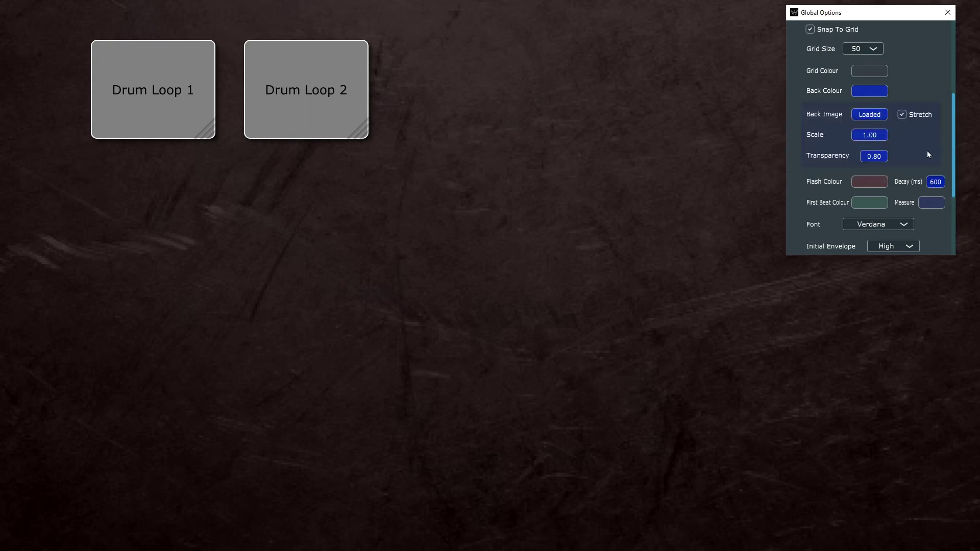
key(Escape)
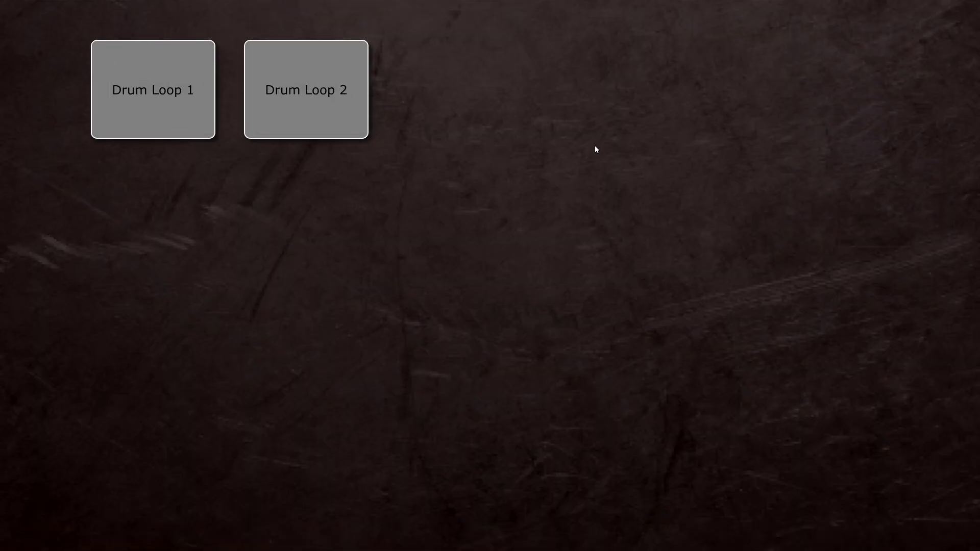
click(250, 77)
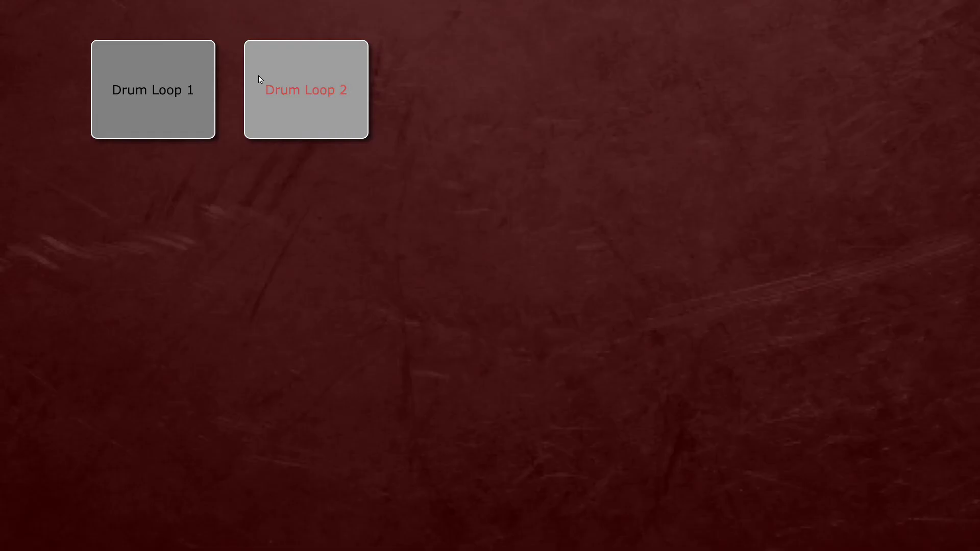
key(Escape)
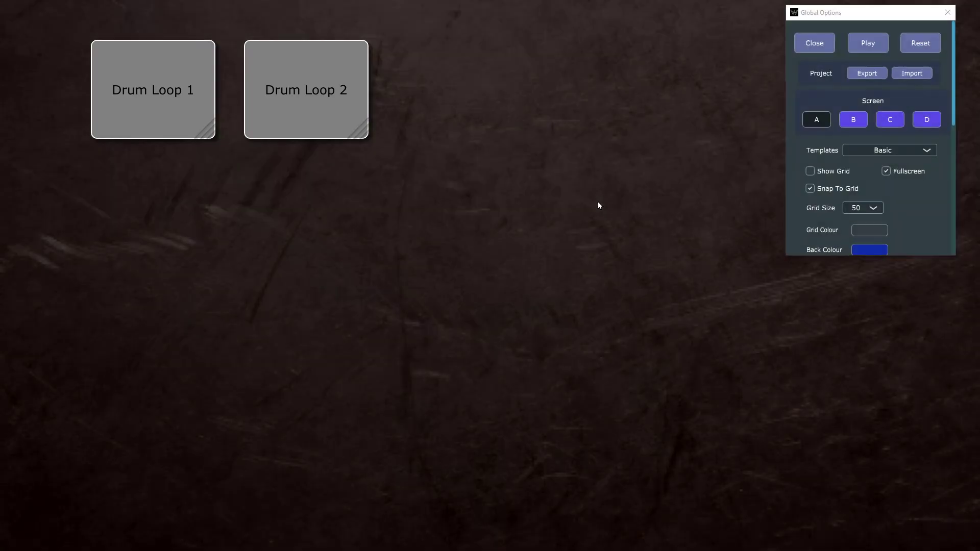
Step: Set the beat flash decay to 220 ms and preview it by playing Drum Loop 2
scroll(927, 188, down, 3)
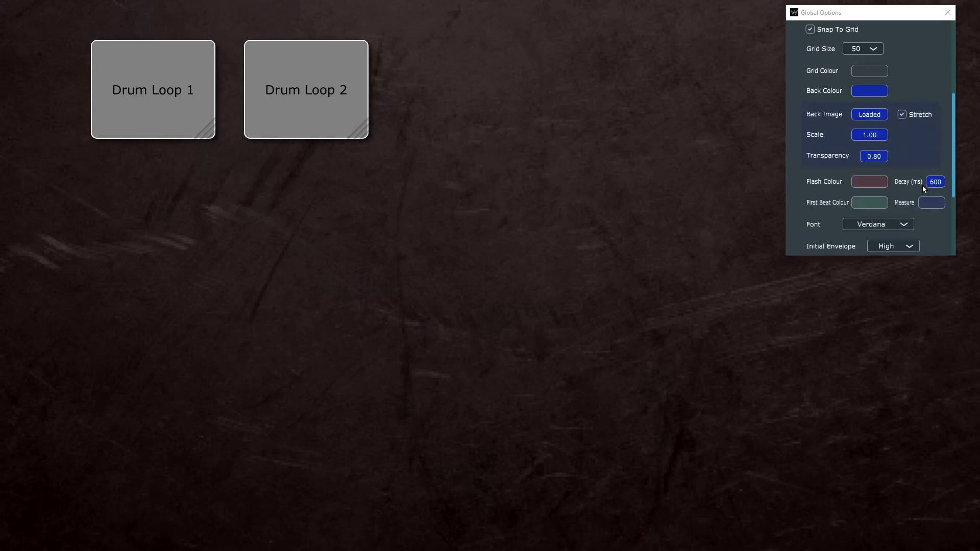
click(932, 183)
text(2200)
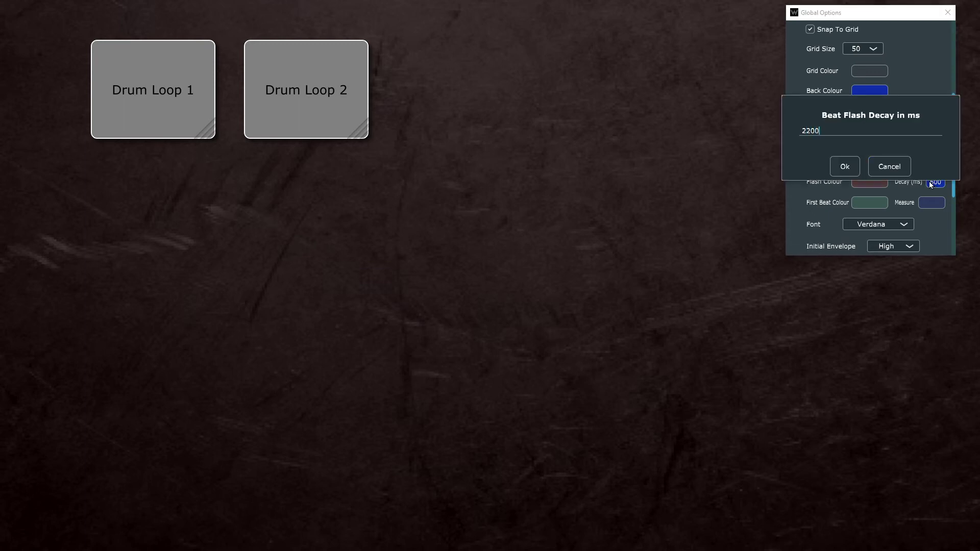
key(BackSpace)
key(Return)
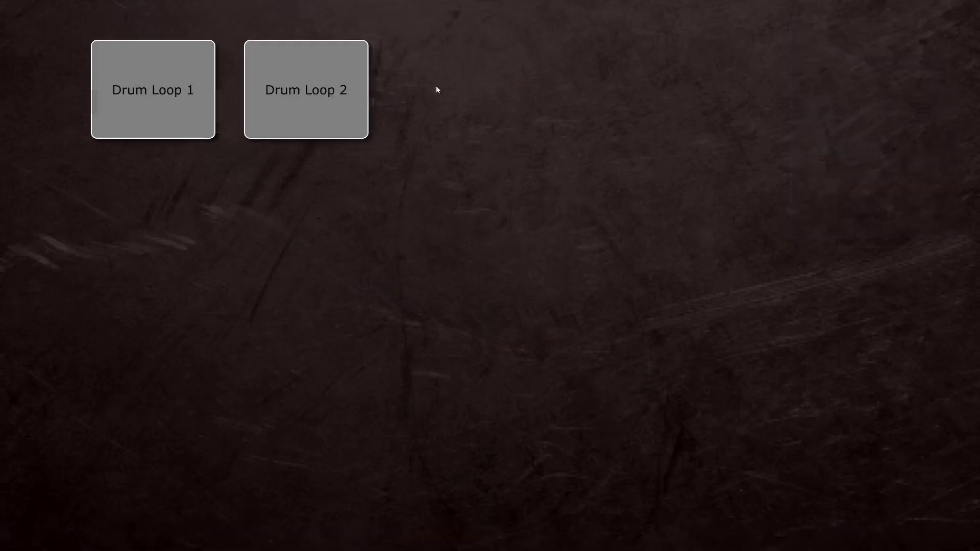
click(357, 95)
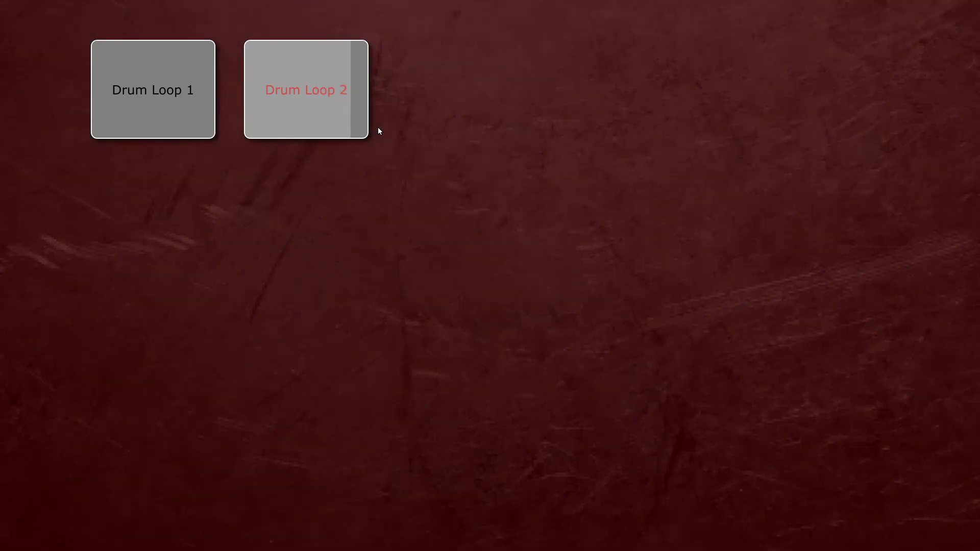
key(Escape)
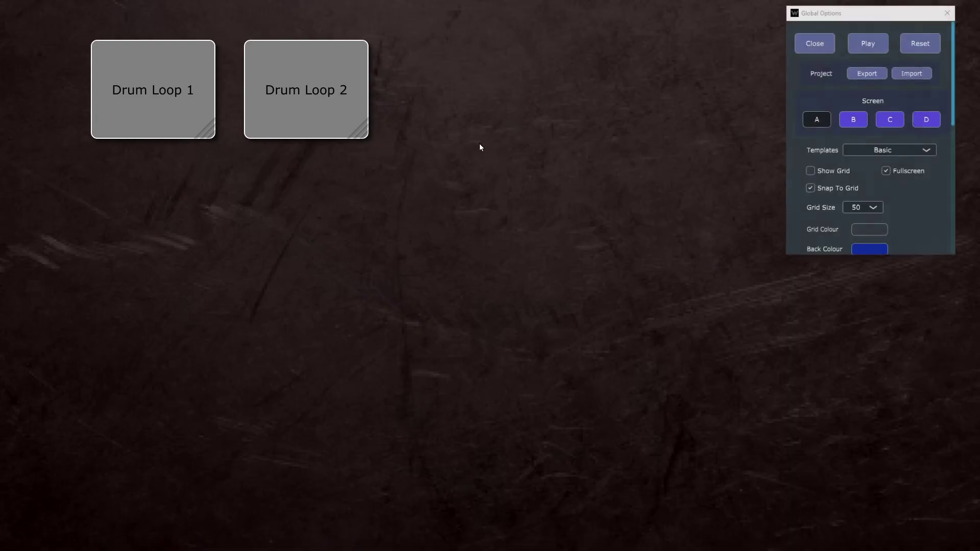
Step: Try the Verdict SF and Wicker SF fonts, and set the project font to Yu Gothic
scroll(911, 177, down, 7)
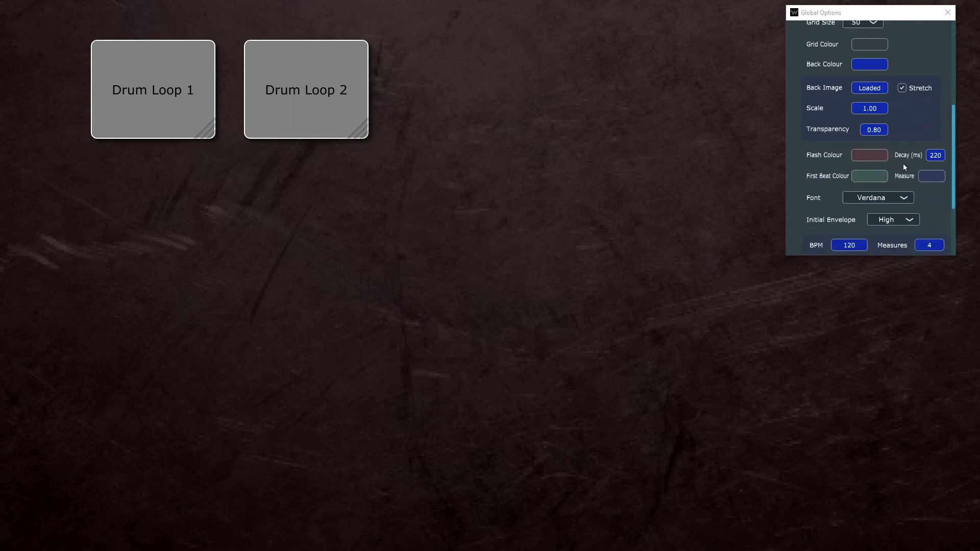
scroll(902, 166, down, 3)
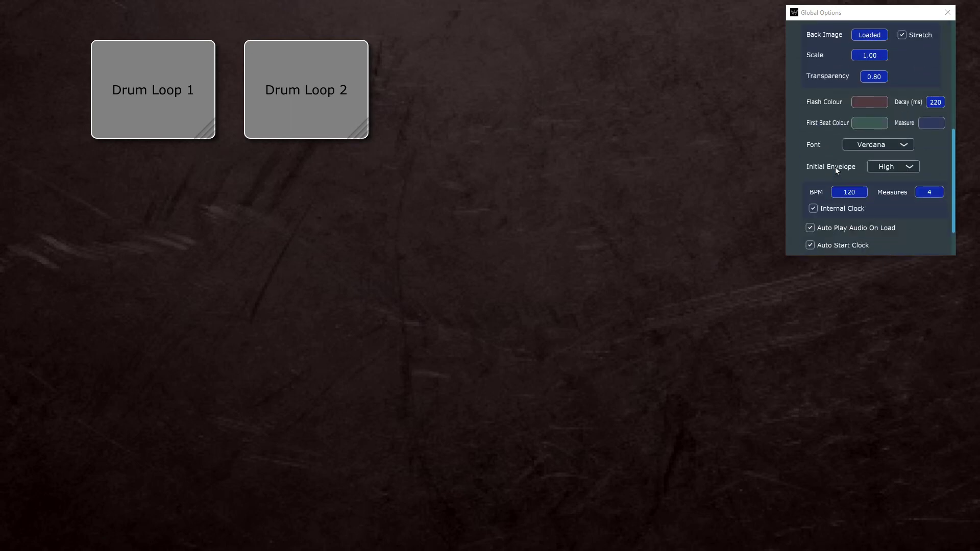
click(901, 145)
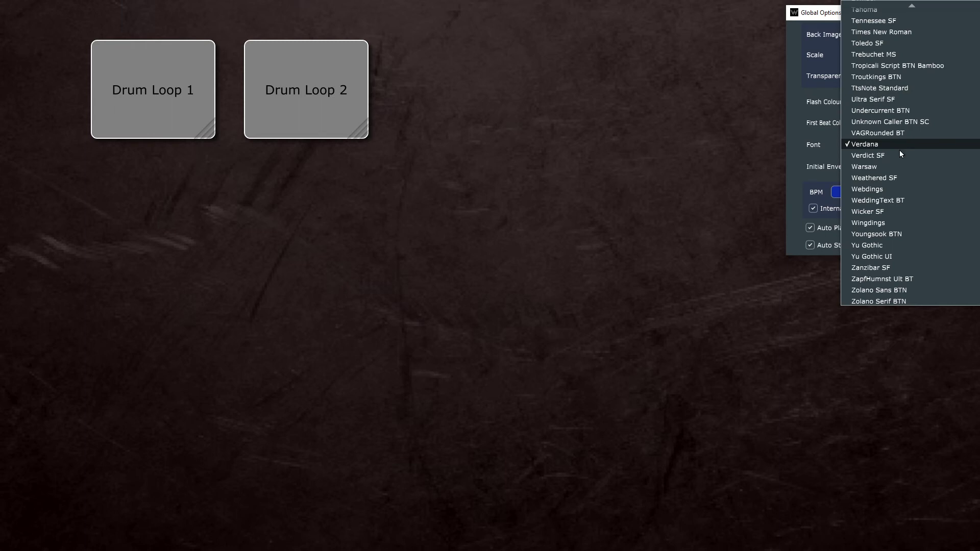
click(899, 151)
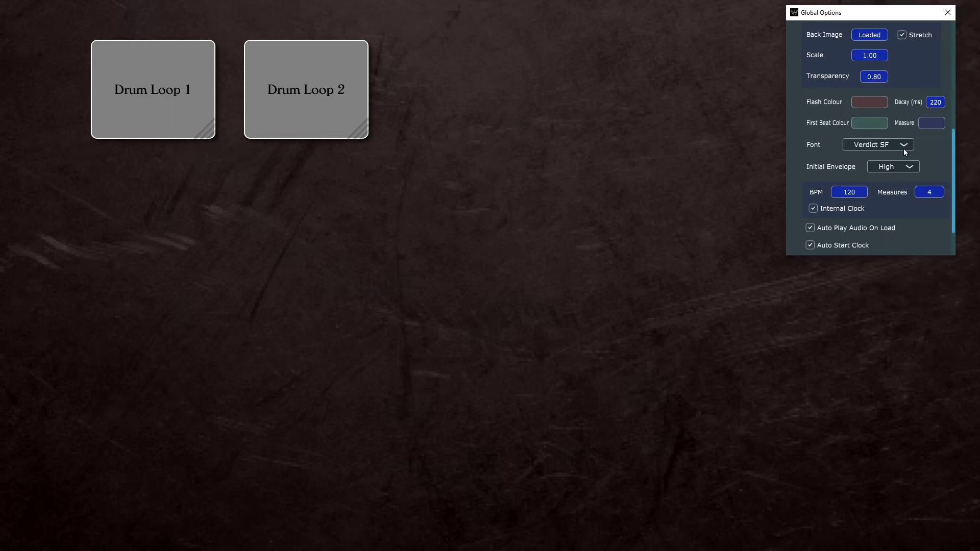
click(903, 148)
click(906, 196)
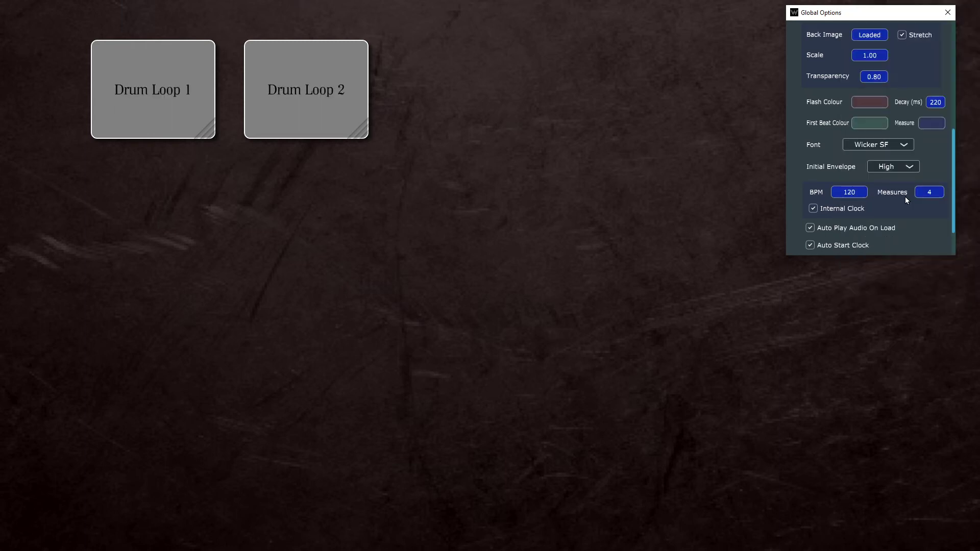
click(906, 148)
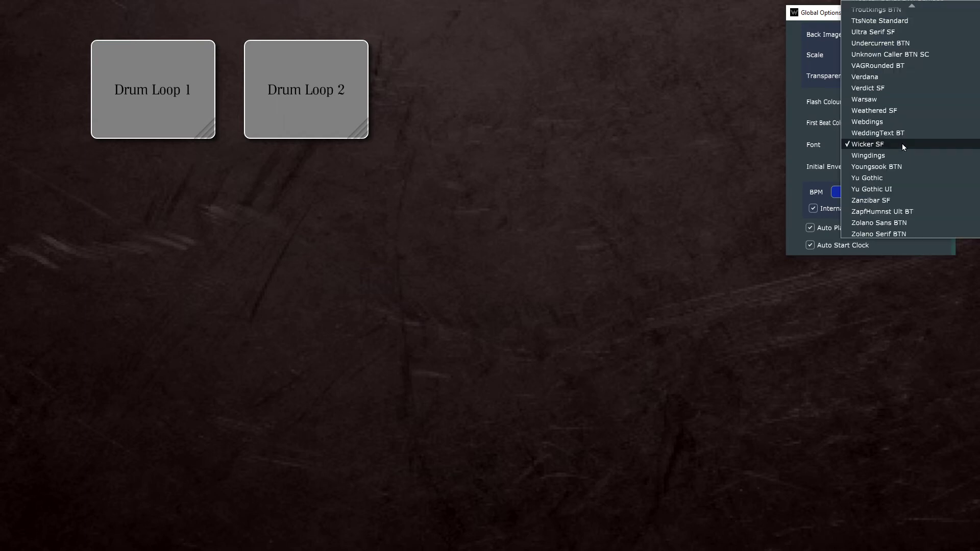
click(908, 176)
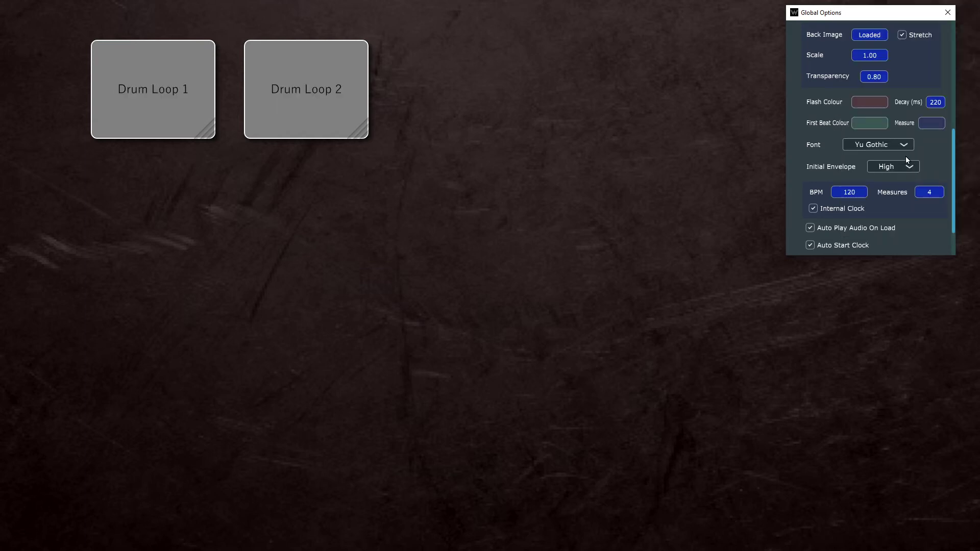
Step: Switch the internal clock off and back on in the tempo settings
scroll(907, 158, down, 2)
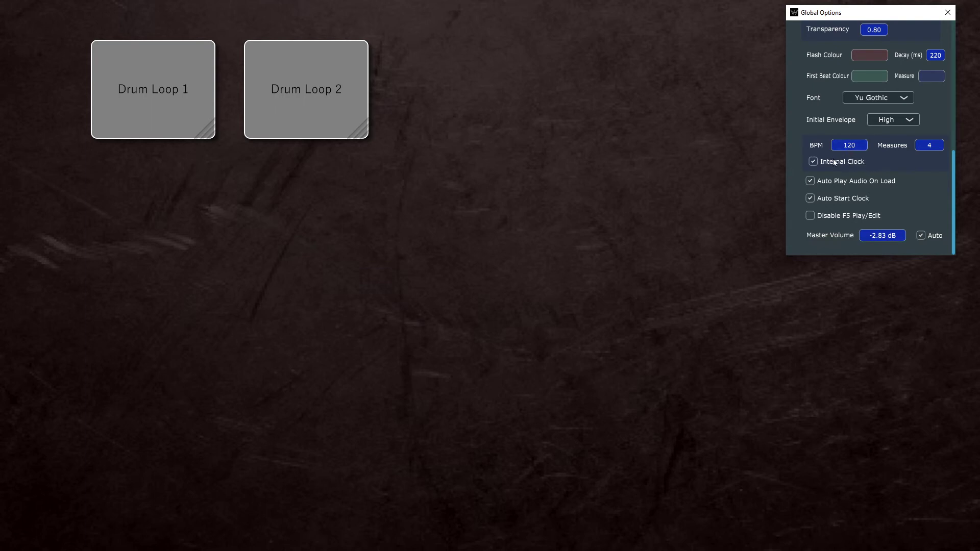
mouse_move(834, 160)
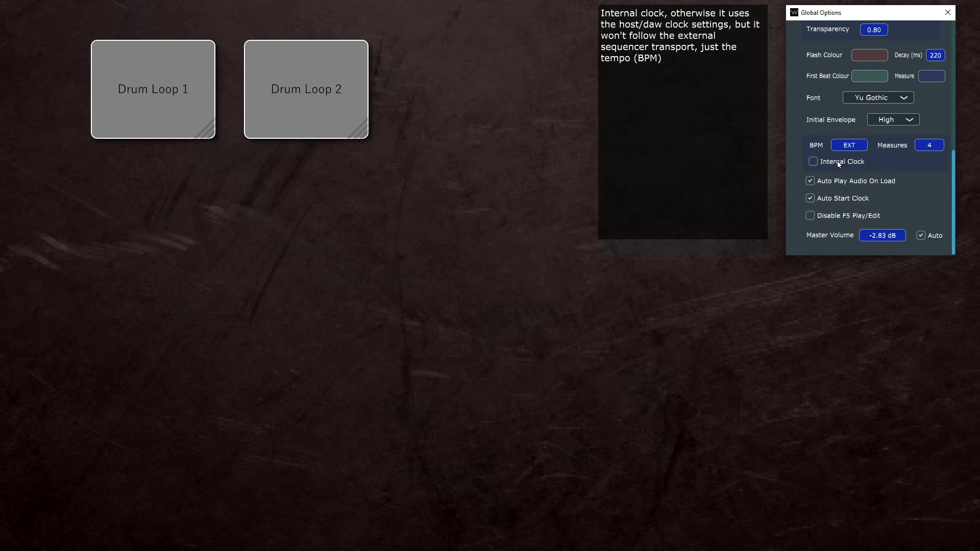
click(838, 161)
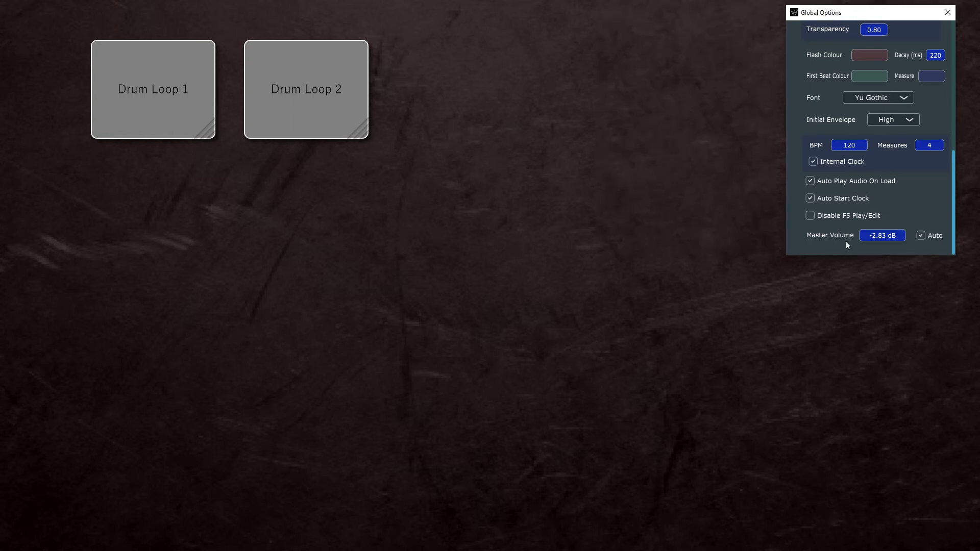
Step: Set the master volume to 0 dB and play the drum loops to check the automatic volume adjustment
click(887, 237)
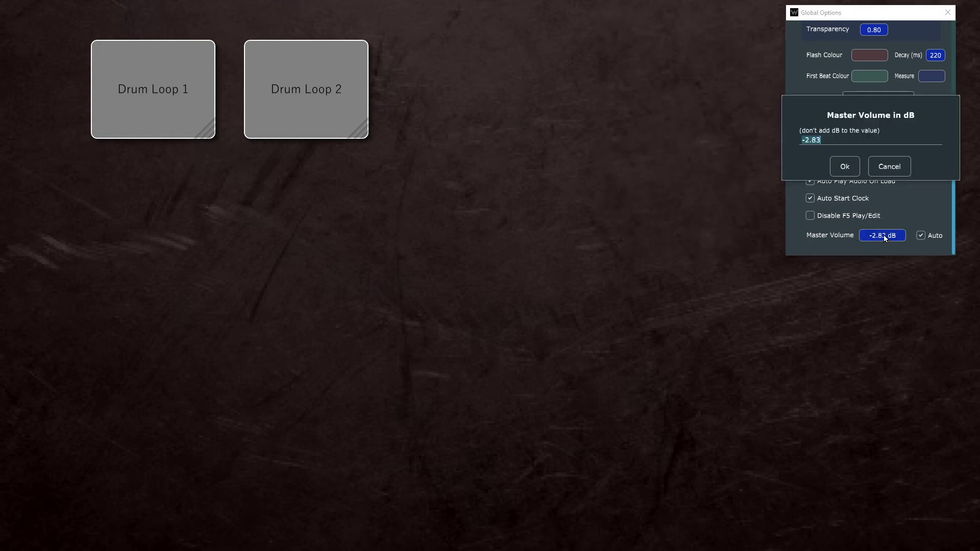
text(0)
key(Return)
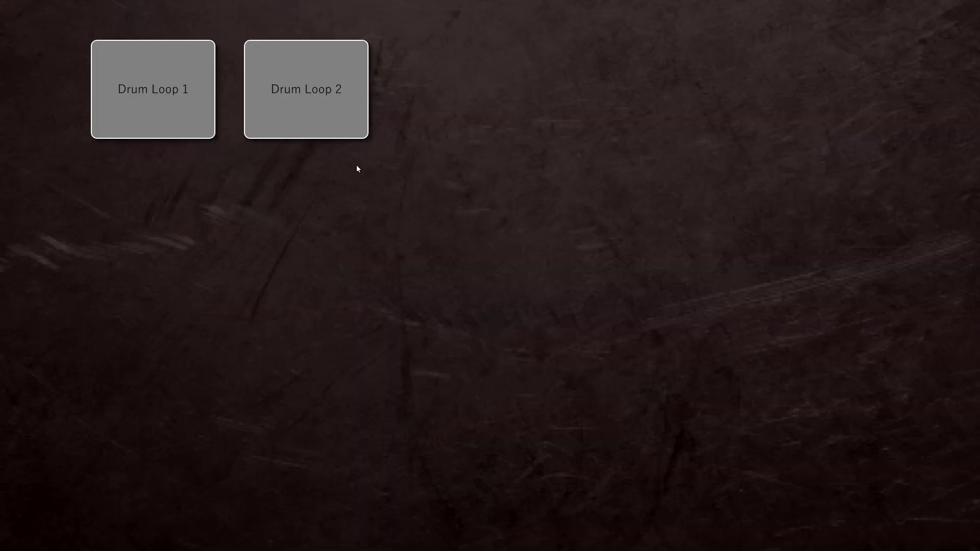
click(322, 116)
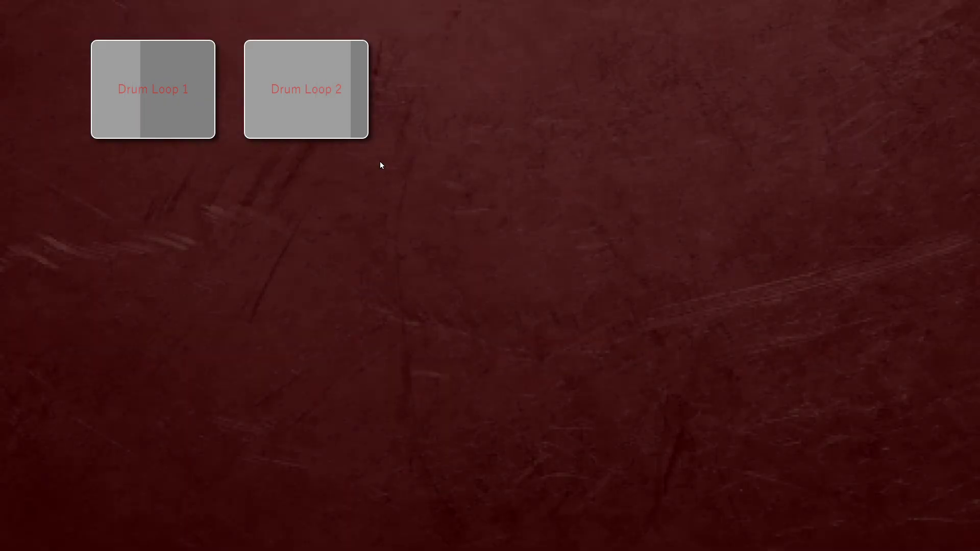
key(Escape)
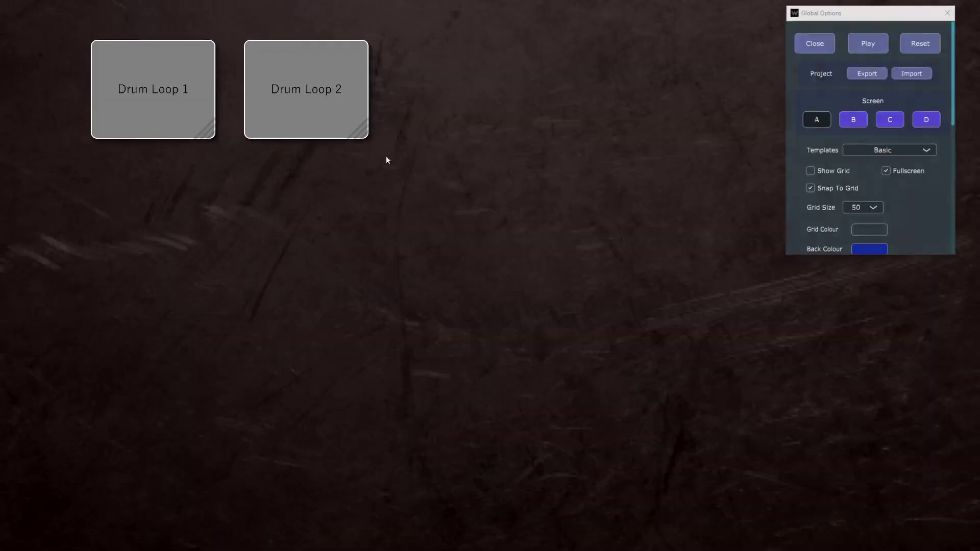
scroll(914, 195, down, 5)
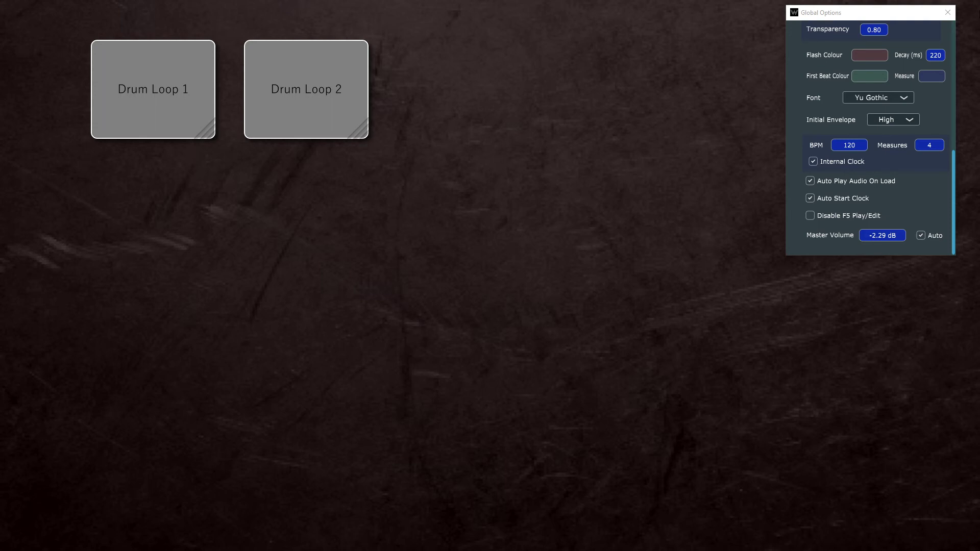
click(926, 196)
scroll(915, 196, up, 6)
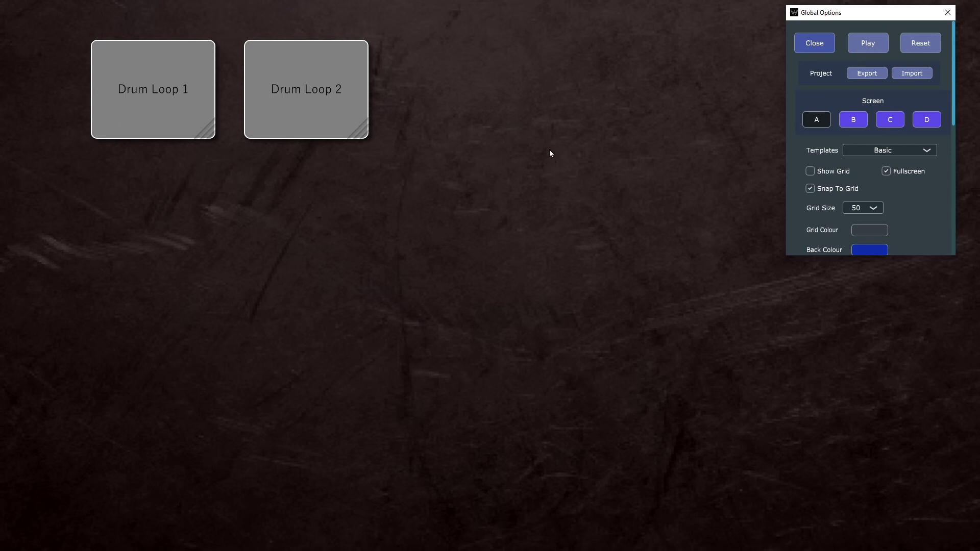
Step: Add a Button object to the right of the Drum Loop 2 pad and enlarge it into a wide rectangle
right_click(448, 86)
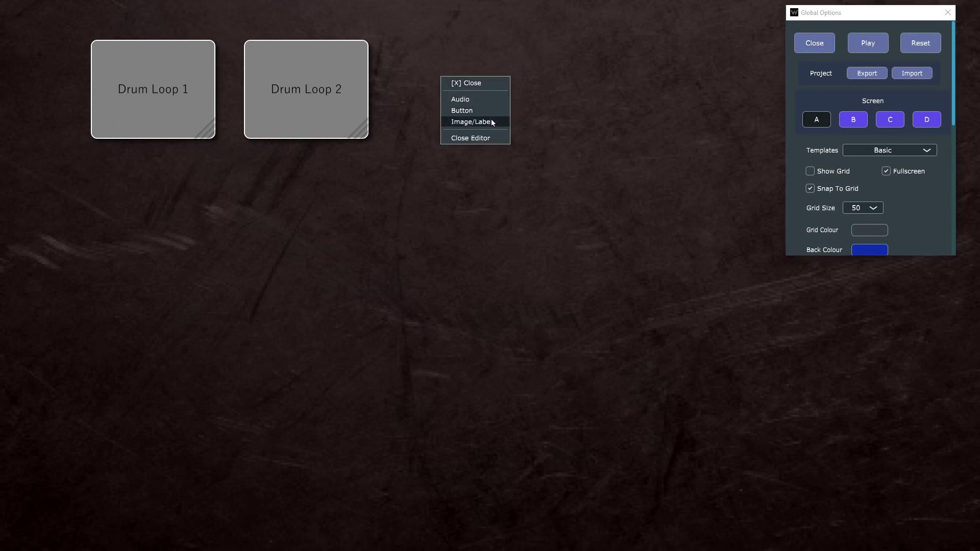
click(483, 85)
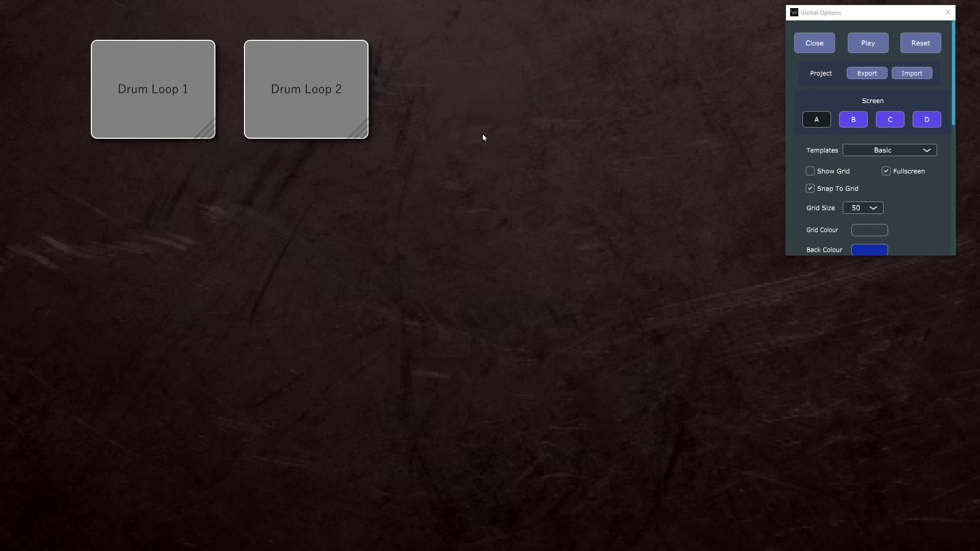
right_click(507, 166)
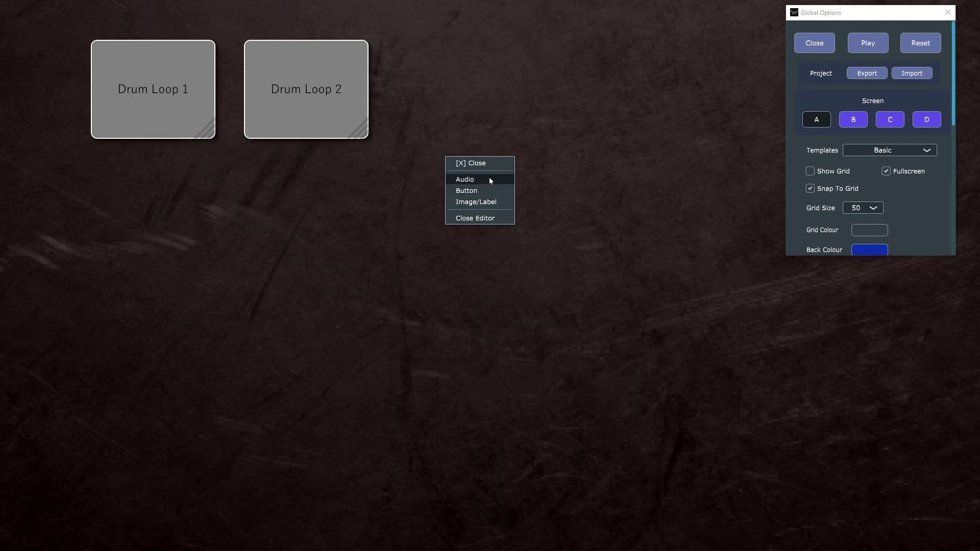
click(488, 190)
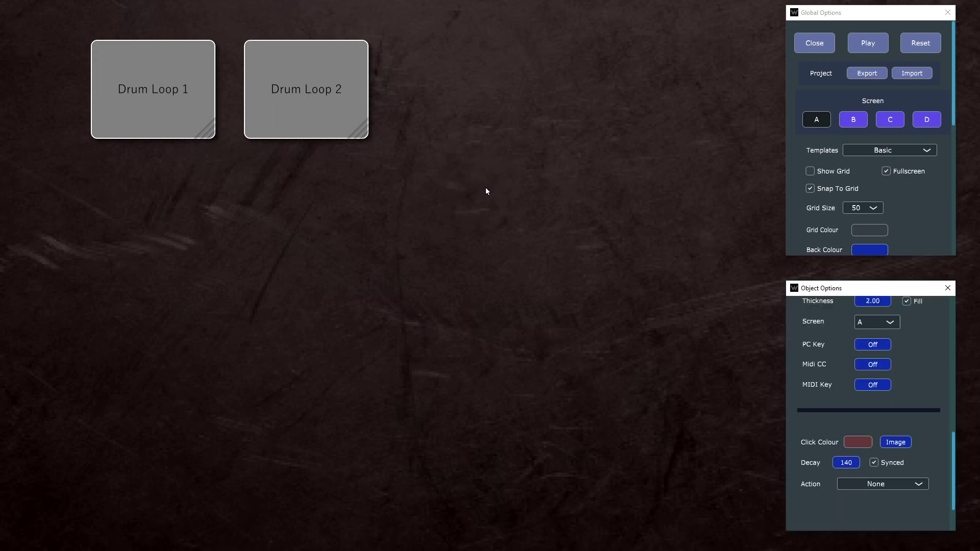
drag(521, 167, 592, 204)
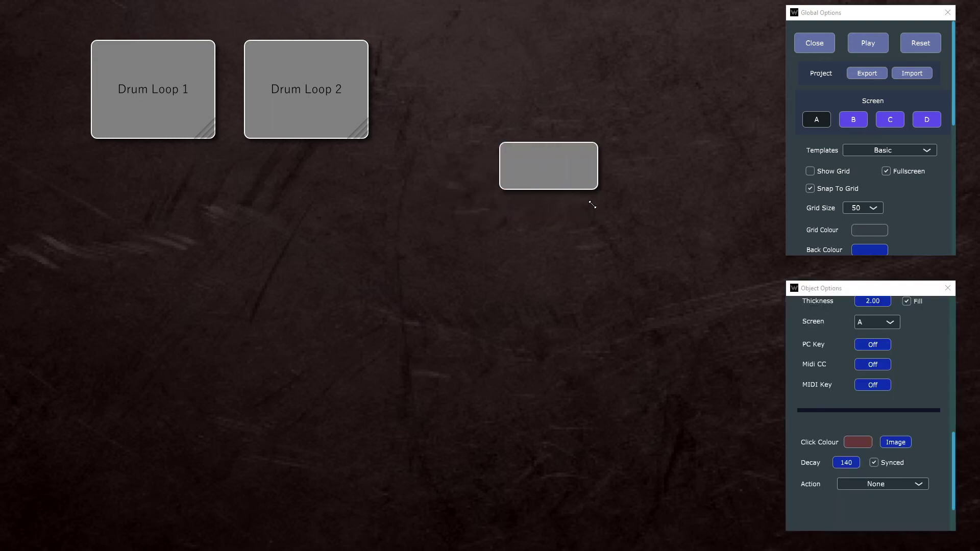
Step: Set the new button's action to Panic
scroll(927, 341, up, 2)
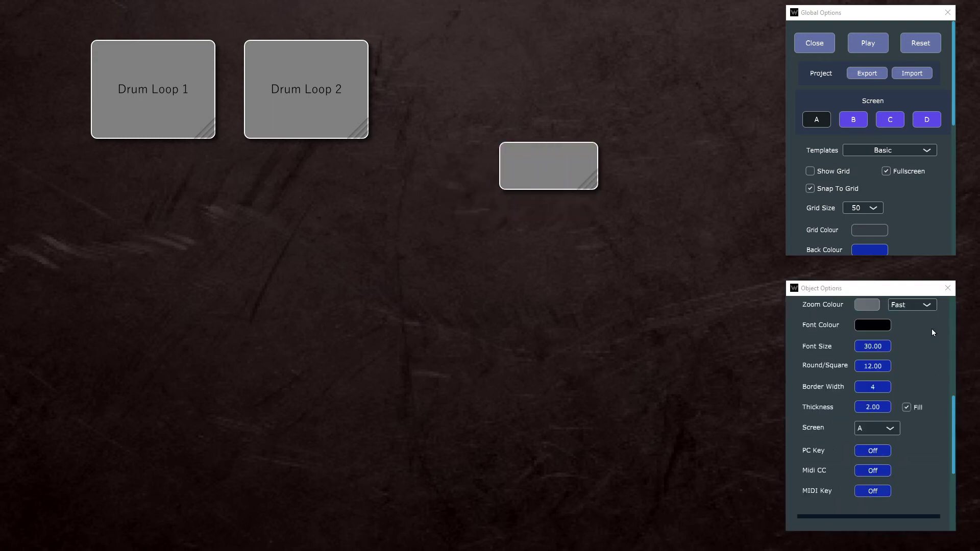
scroll(924, 327, down, 5)
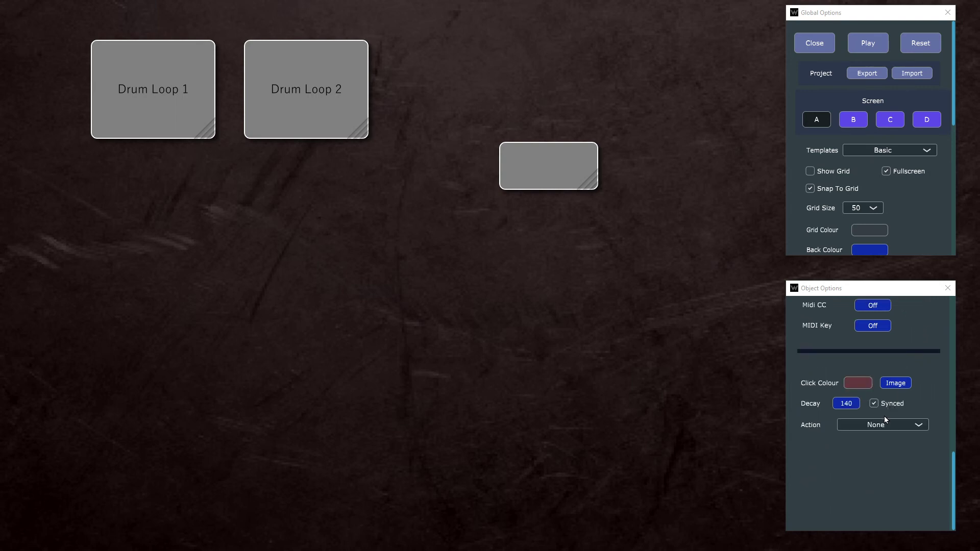
click(872, 428)
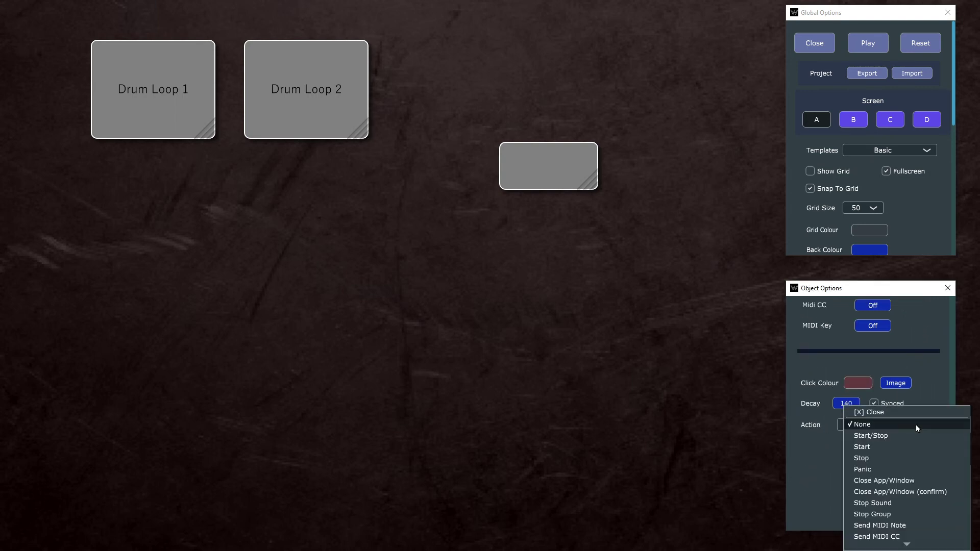
scroll(922, 454, down, 3)
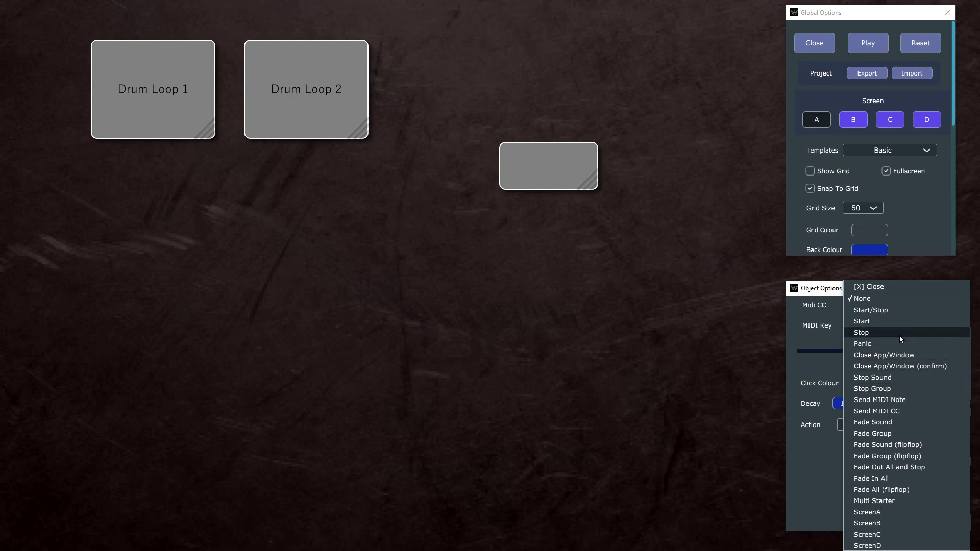
click(900, 352)
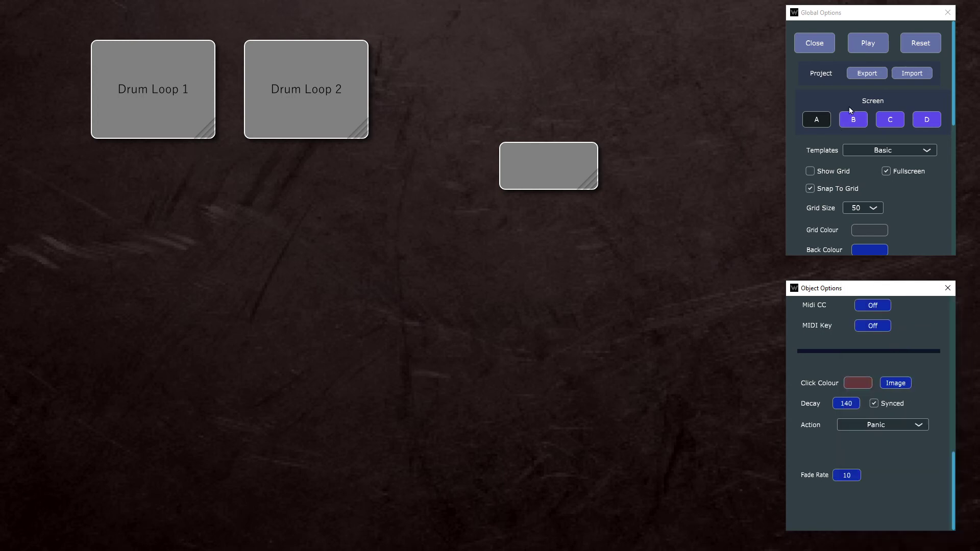
Step: Look through screens B, C and D and return to screen A
click(846, 122)
click(892, 121)
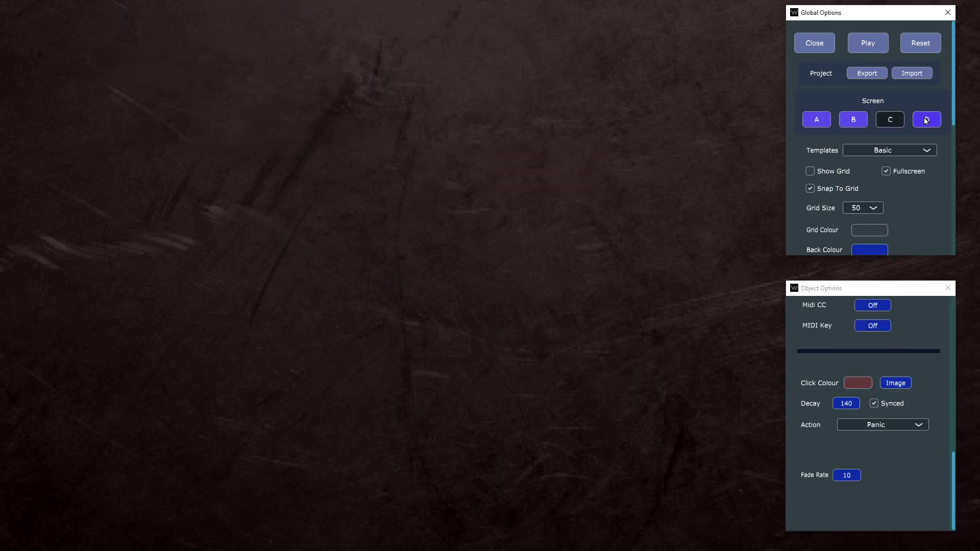
click(926, 121)
click(817, 120)
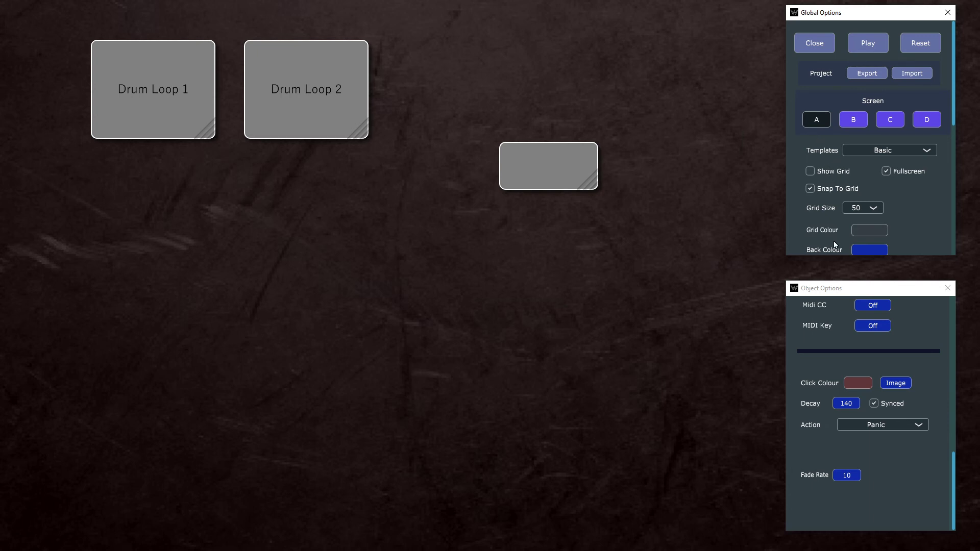
click(848, 123)
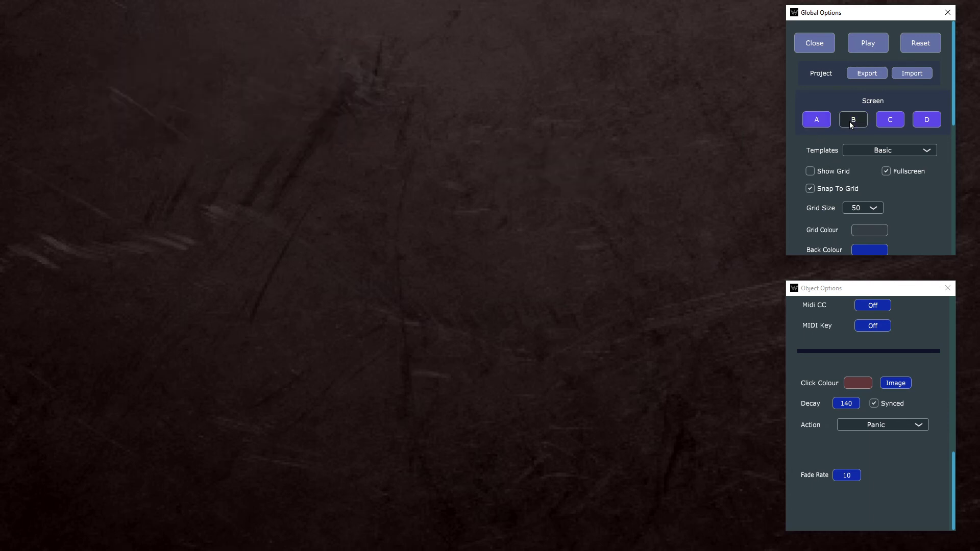
click(819, 124)
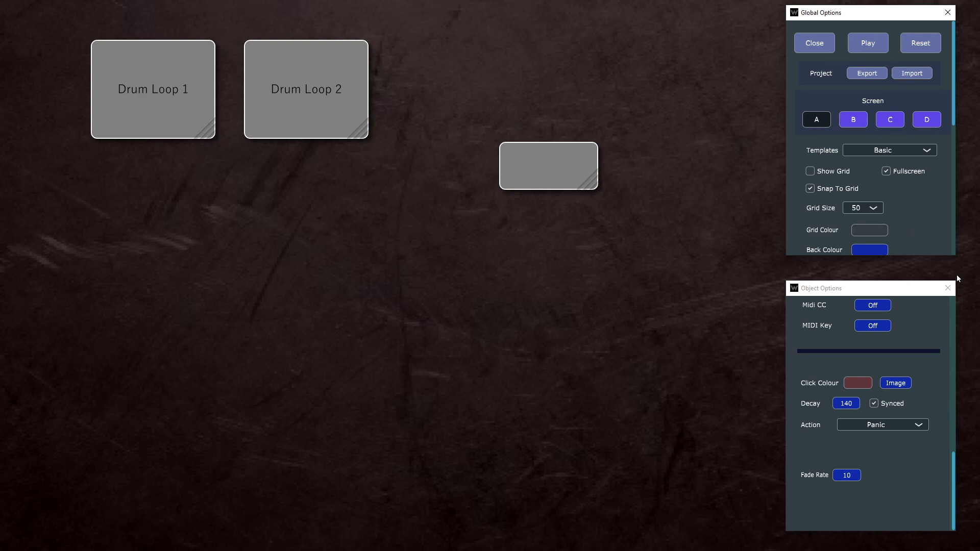
Step: Test the panic button in play mode while both drum loops are playing, and return to the editor
click(864, 44)
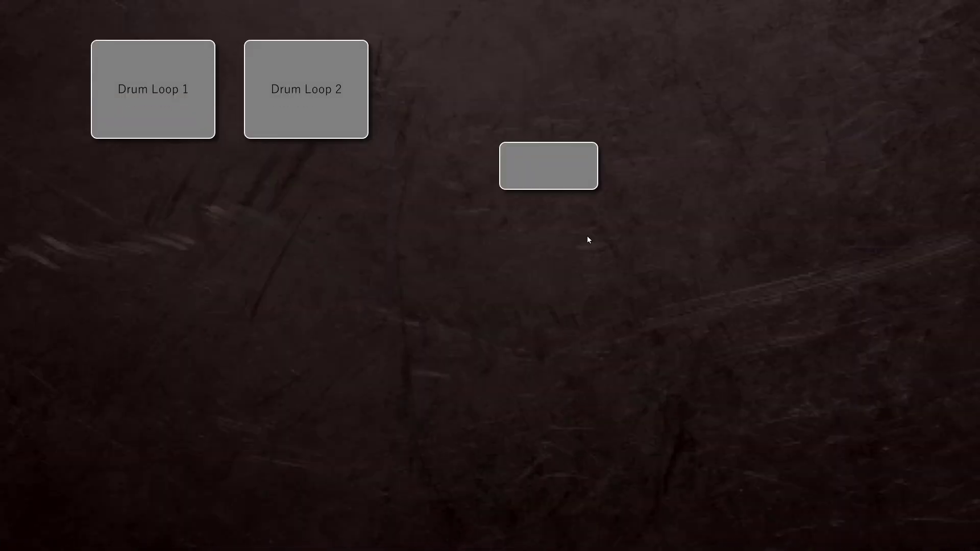
click(196, 107)
click(294, 103)
click(556, 170)
key(Escape)
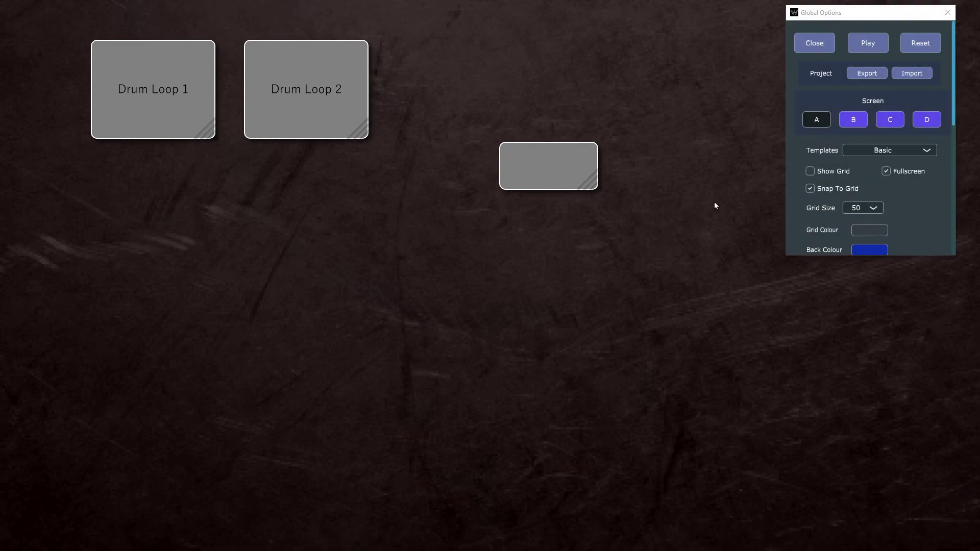
Step: Add an Image/Label object below the Drum Loop 2 pad and enlarge it into a wide rectangle
right_click(343, 234)
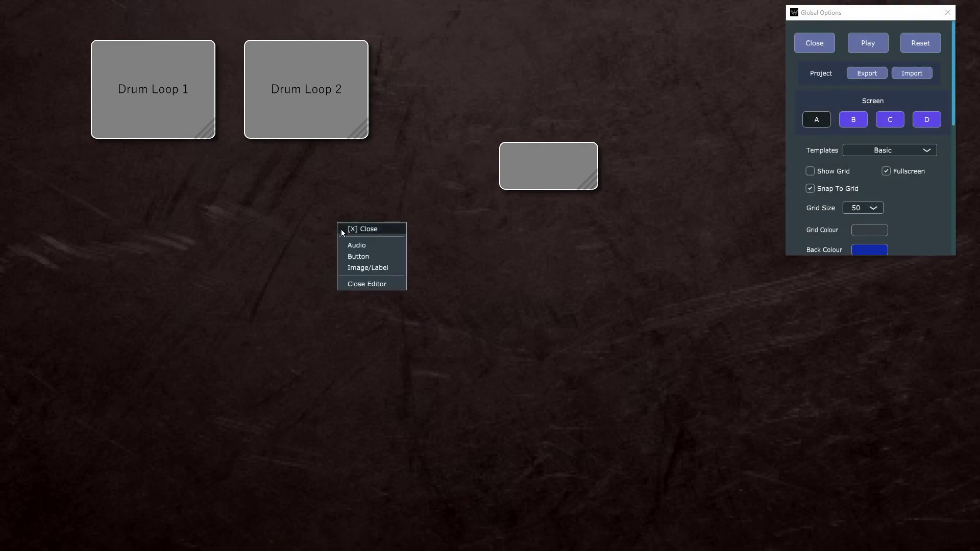
click(378, 271)
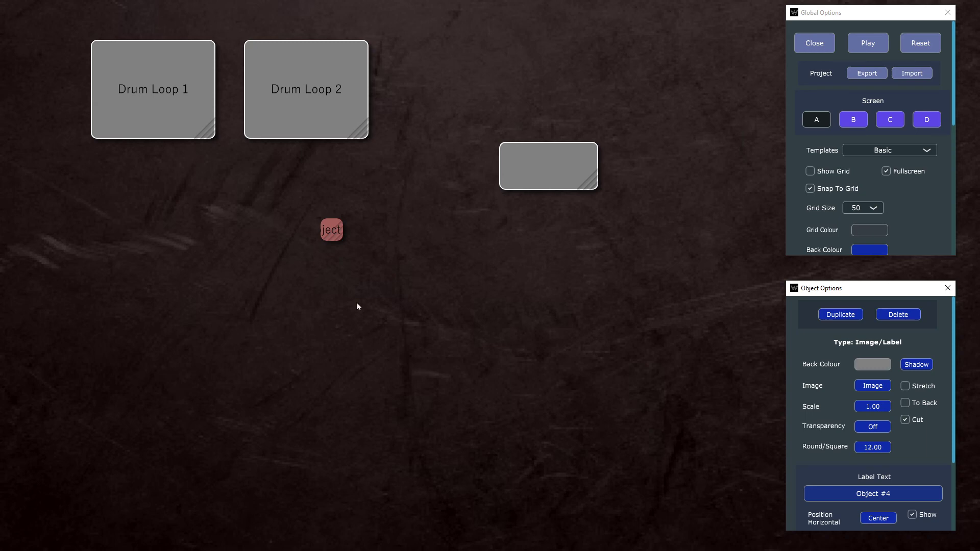
drag(340, 242, 450, 285)
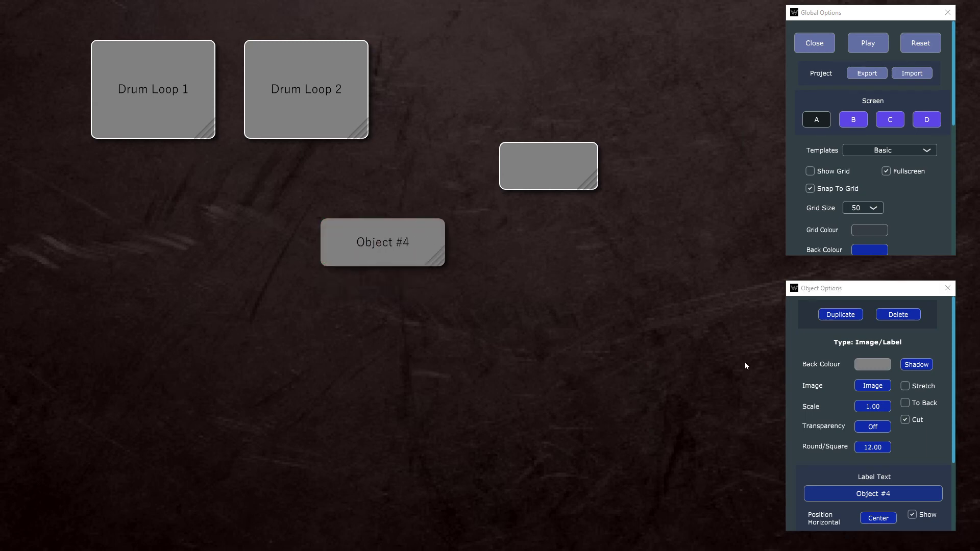
Step: Make the Image/Label object's back colour fully transparent with an alpha of 00
scroll(916, 409, down, 1)
scroll(918, 394, up, 1)
click(874, 363)
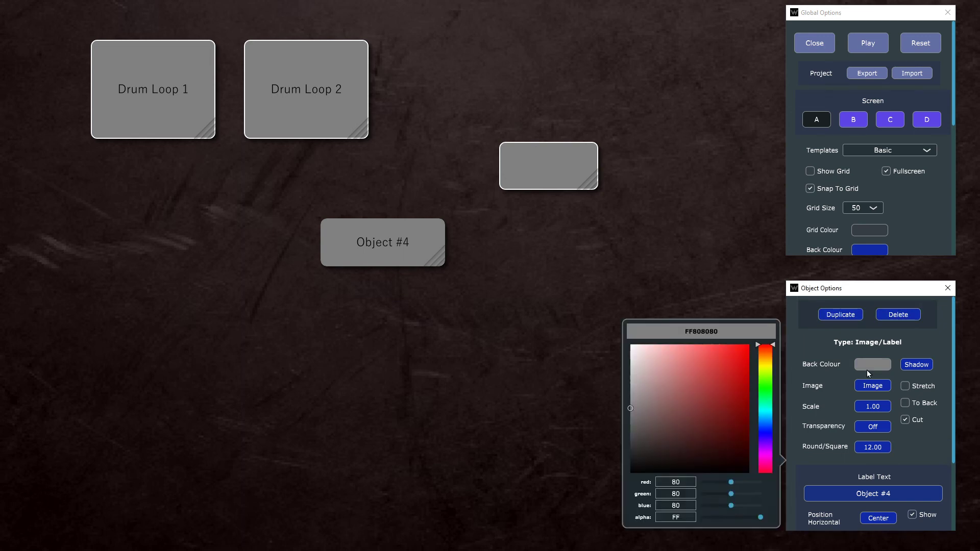
drag(724, 515, 699, 519)
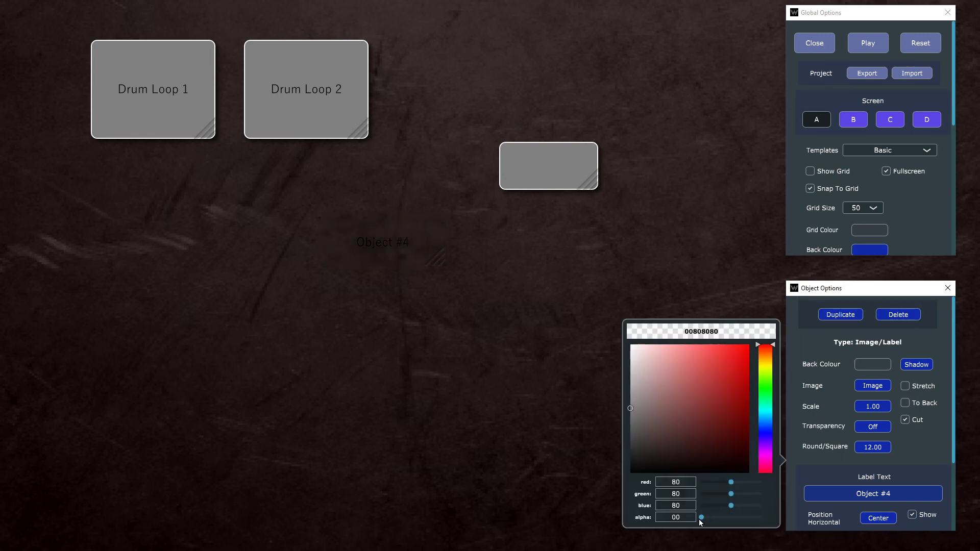
click(873, 384)
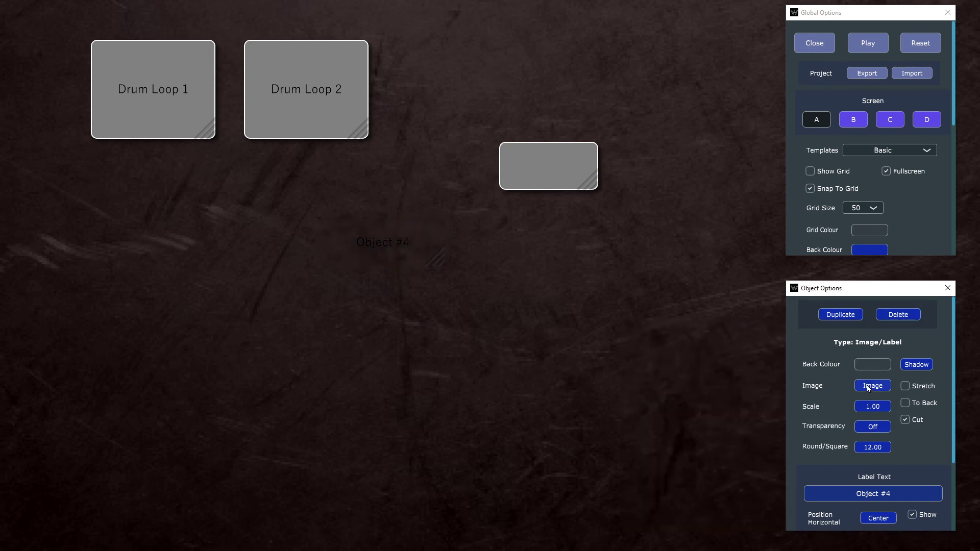
Step: Load the teal circuit pattern PNG from the Others images folder into the Image/Label object
click(873, 386)
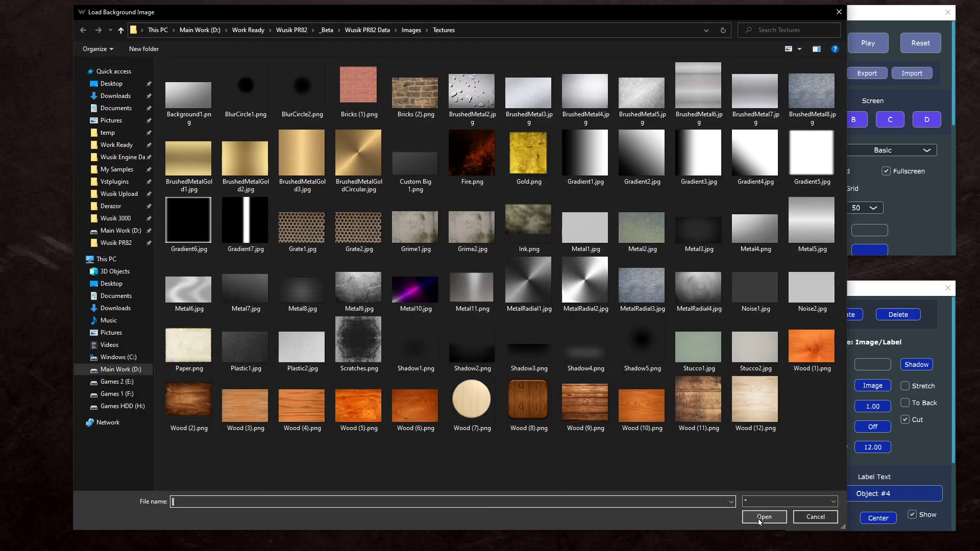
click(360, 179)
key(alt+Up)
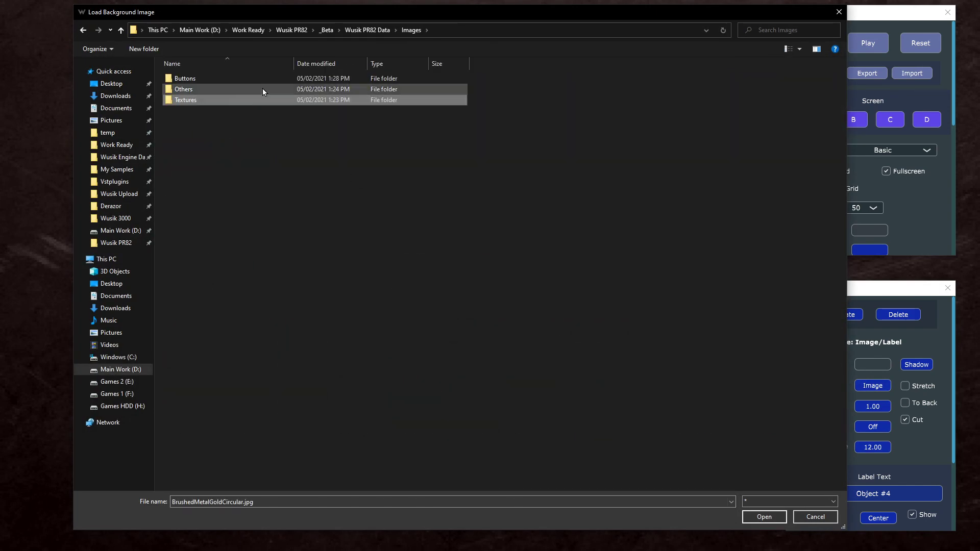
double_click(263, 89)
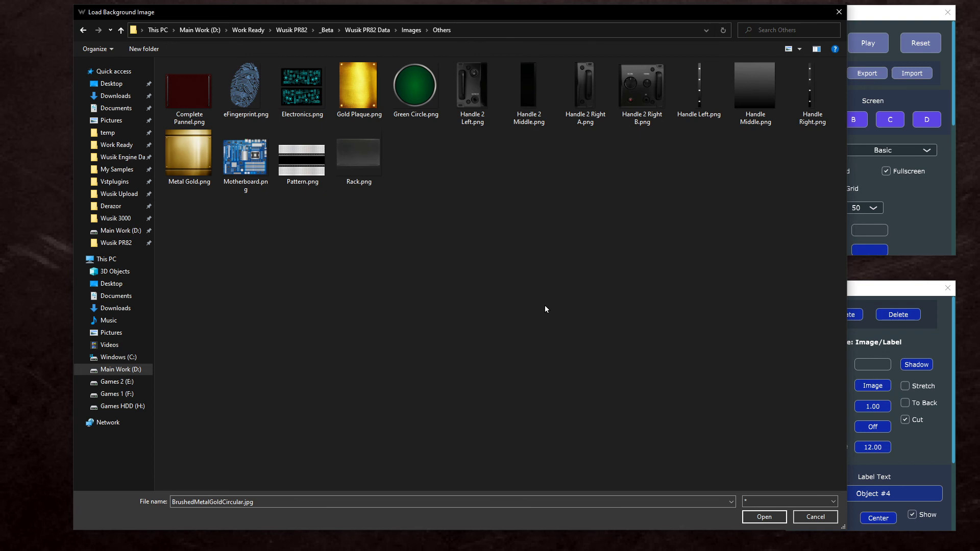
double_click(301, 90)
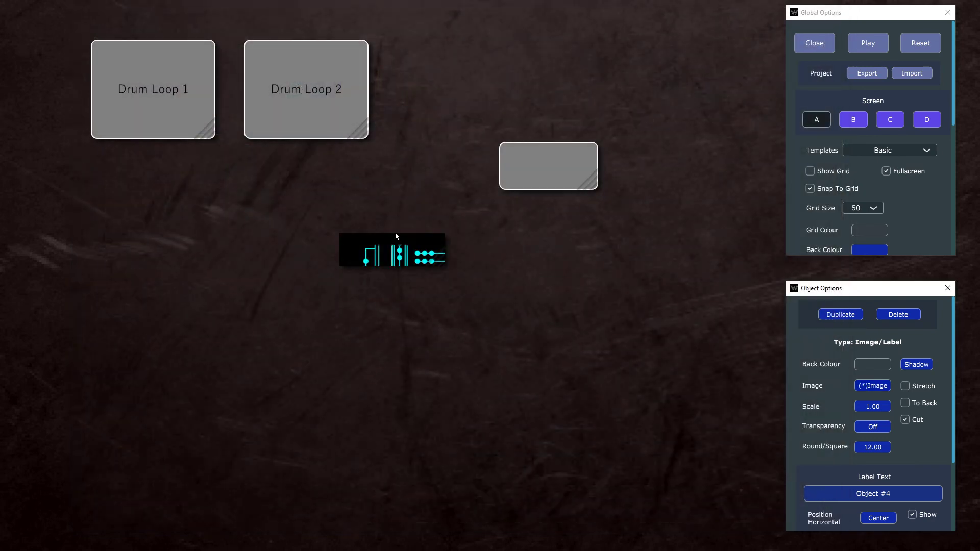
Step: Enlarge the circuit image object and move it behind both drum loop pads
click(415, 254)
drag(446, 264, 673, 460)
drag(603, 370, 321, 139)
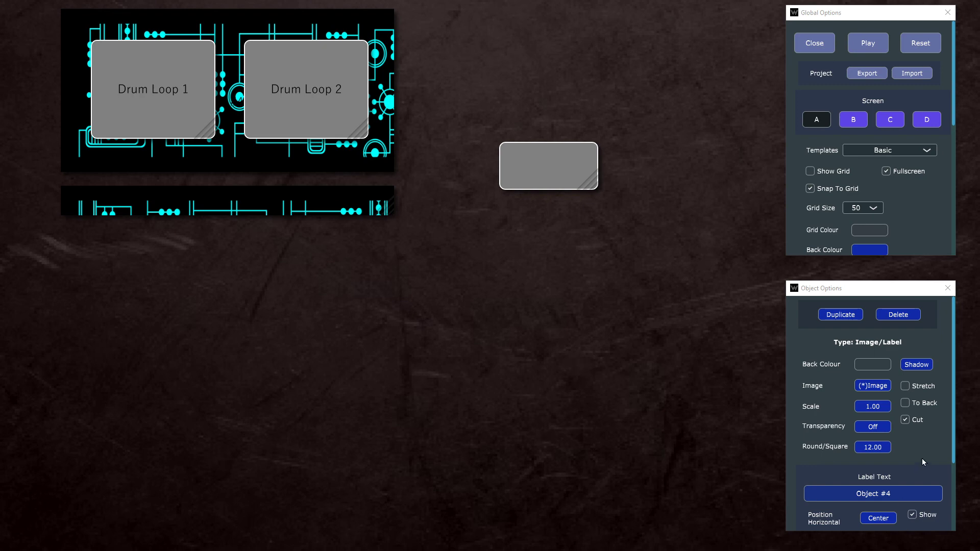
Step: Preview the layout in play mode by playing Drum Loop 2, and return to the editor
mouse_move(926, 406)
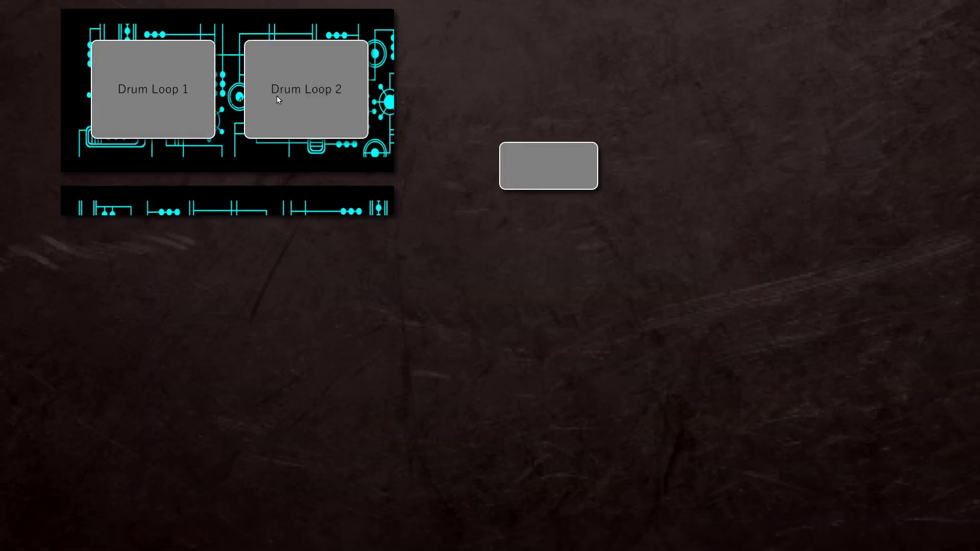
click(277, 98)
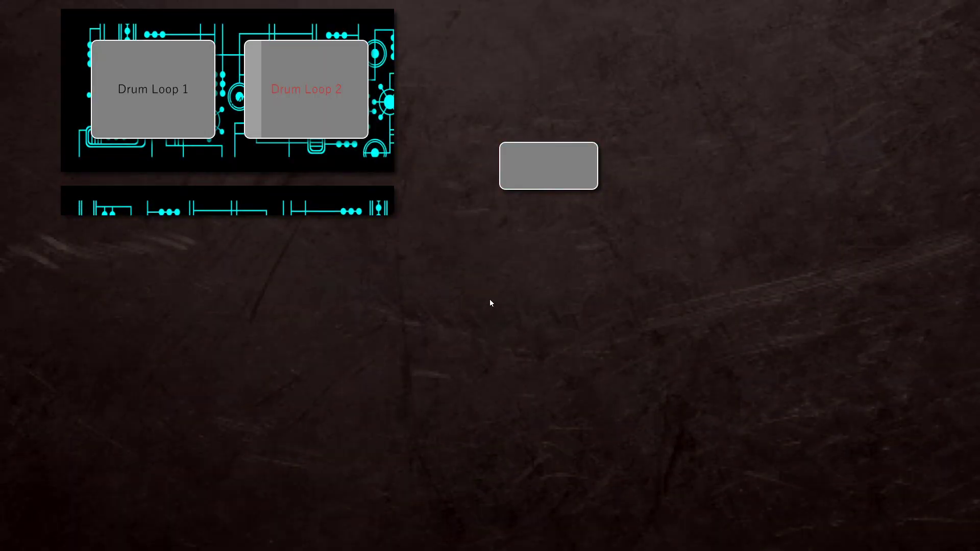
key(Escape)
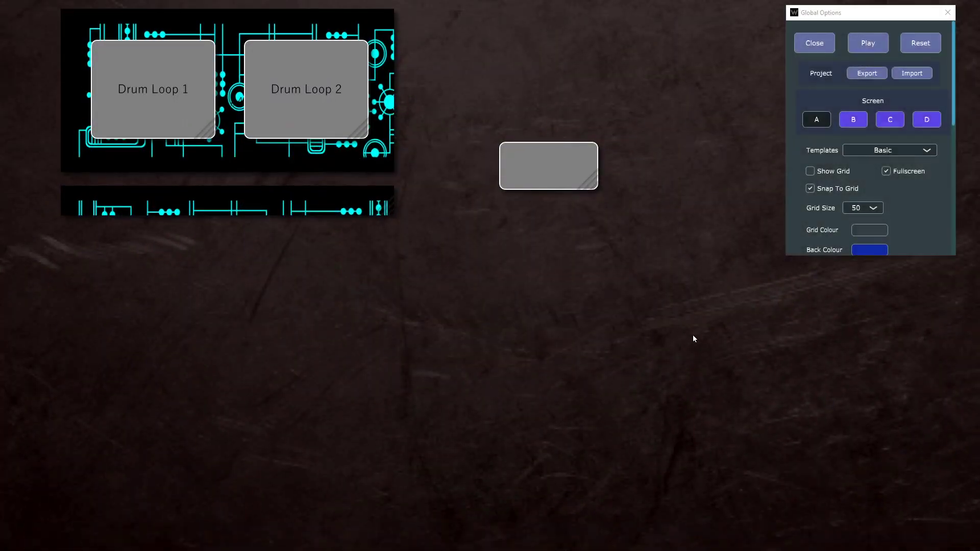
Step: Review the circuit Image/Label object's options, from its back colour and image settings to its label text and screen assignment
click(336, 191)
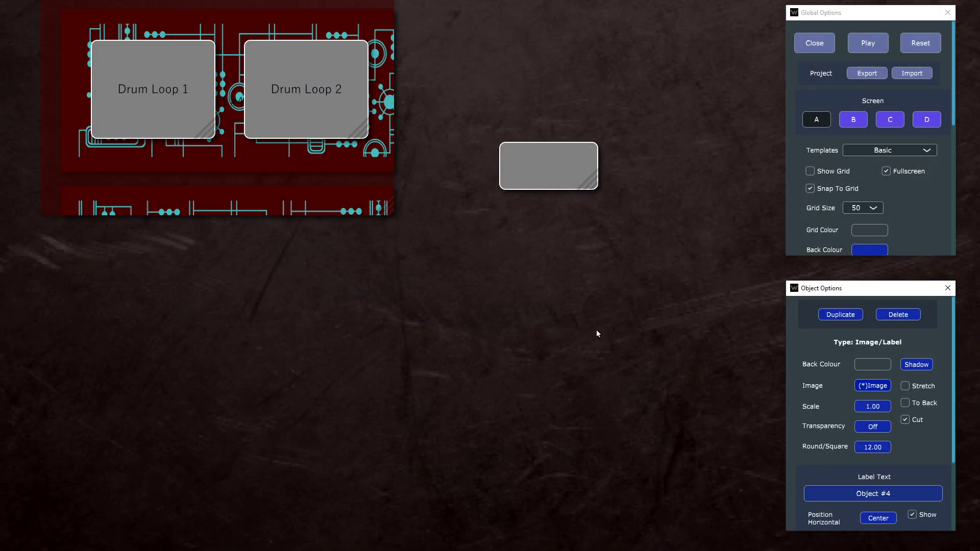
scroll(811, 372, down, 3)
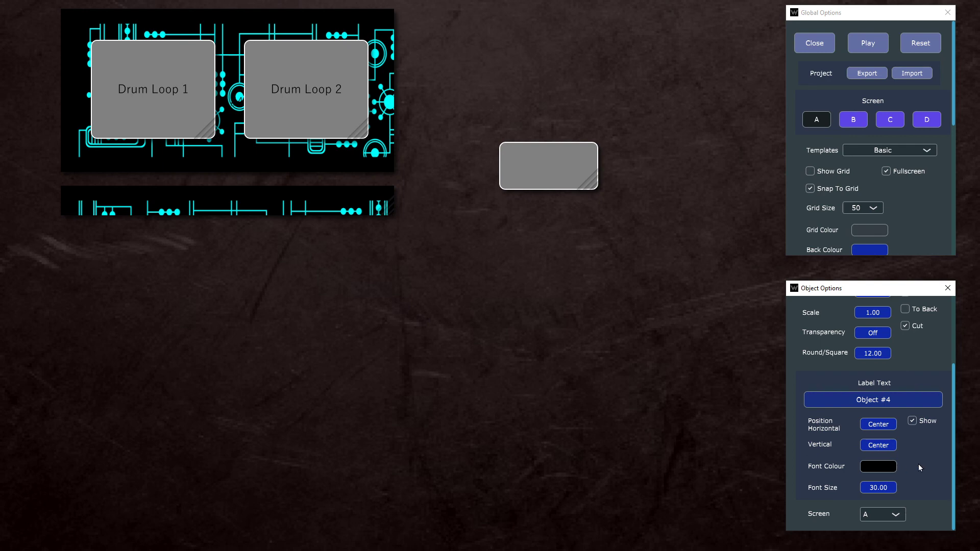
scroll(919, 470, up, 3)
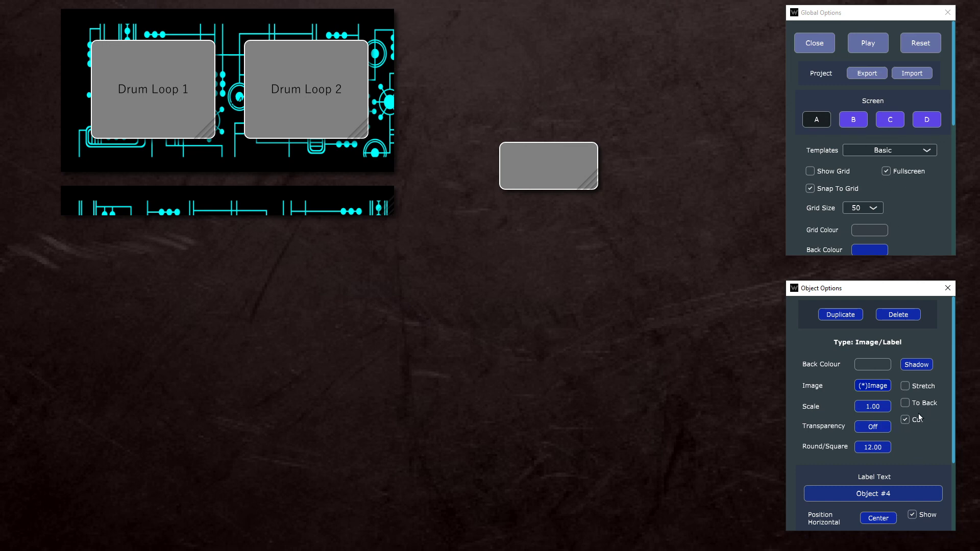
scroll(920, 416, down, 3)
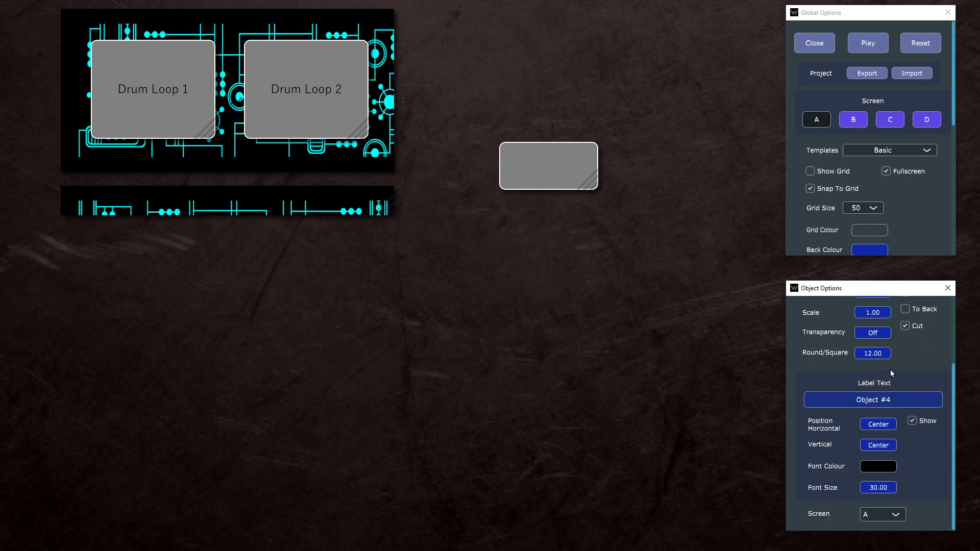
Step: Examine the Panic button's appearance, trigger, click colour and fade rate options, and the background image settings in the global options
click(556, 167)
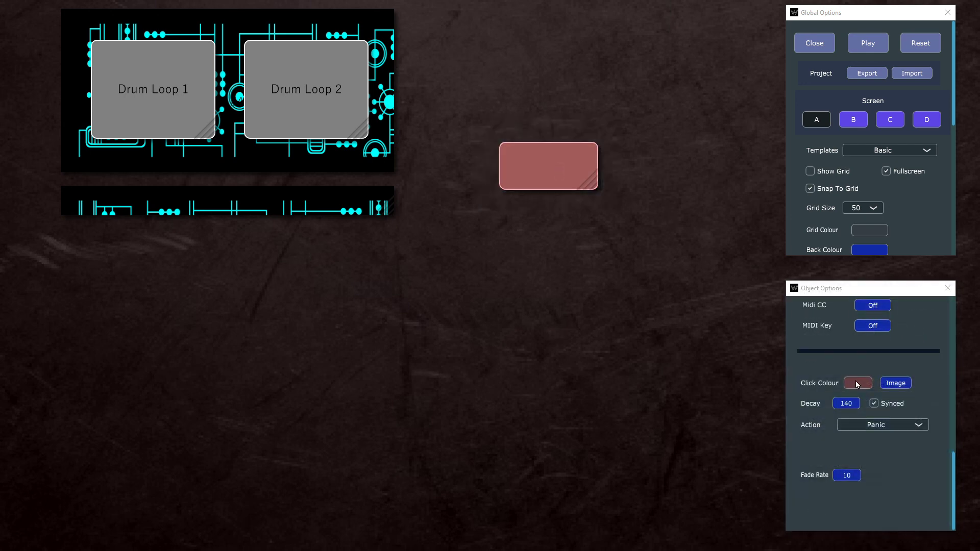
scroll(914, 406, up, 6)
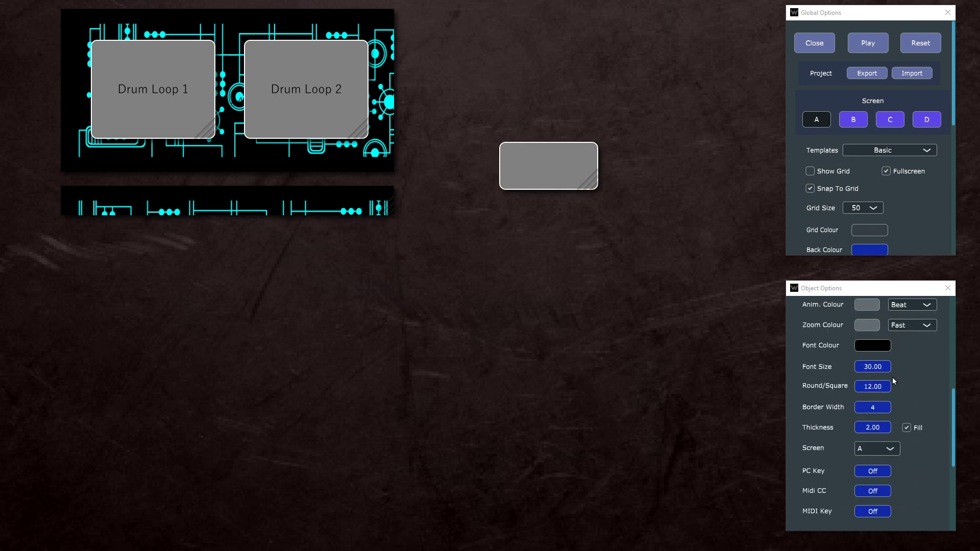
scroll(892, 379, up, 7)
scroll(858, 331, down, 3)
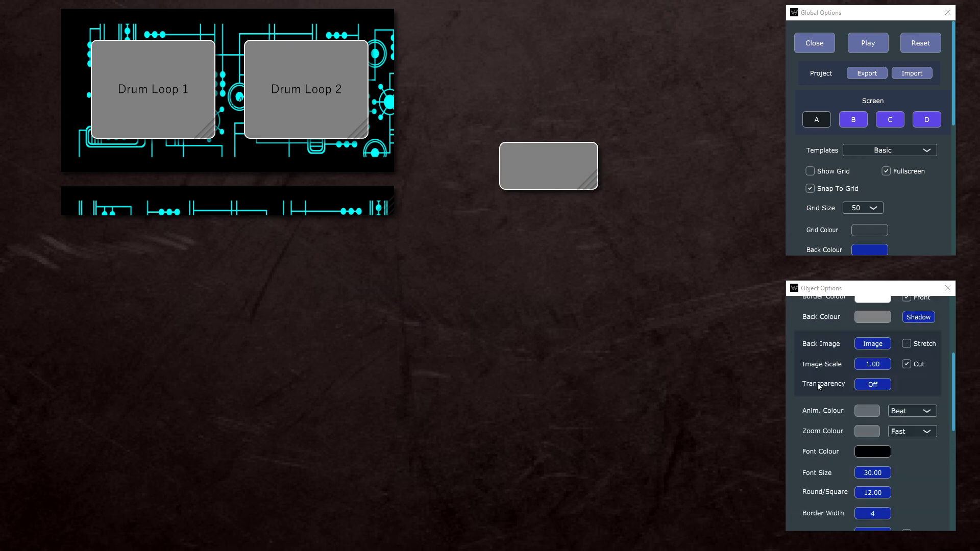
scroll(890, 368, down, 6)
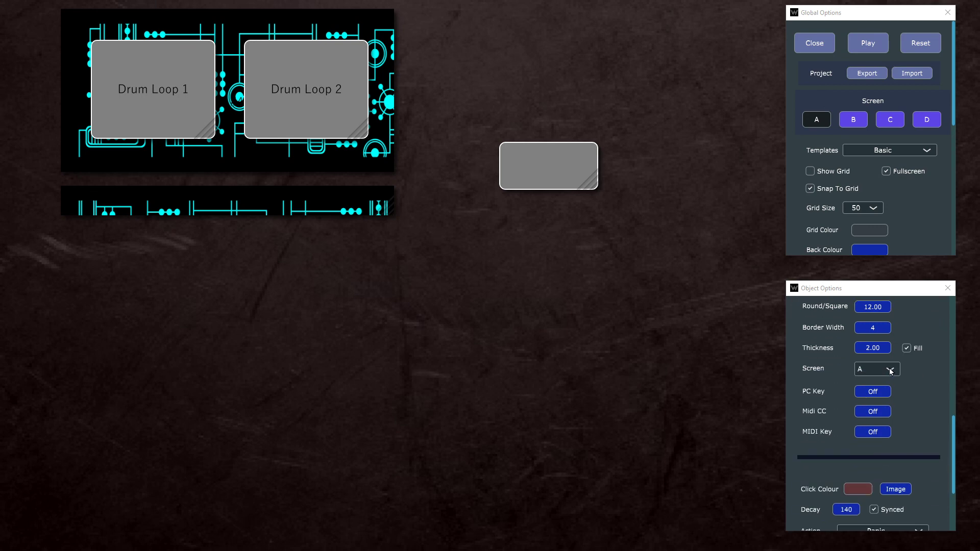
scroll(890, 371, down, 2)
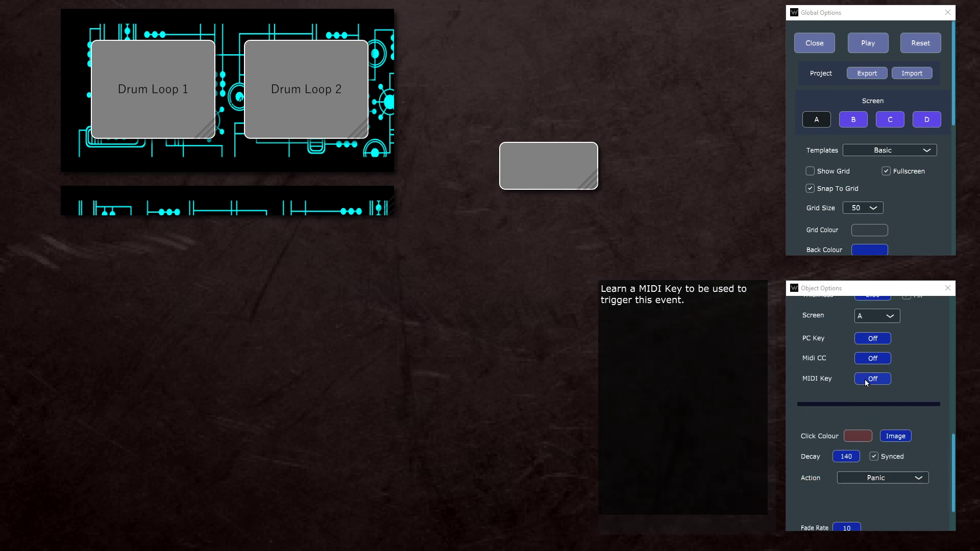
scroll(868, 414, down, 2)
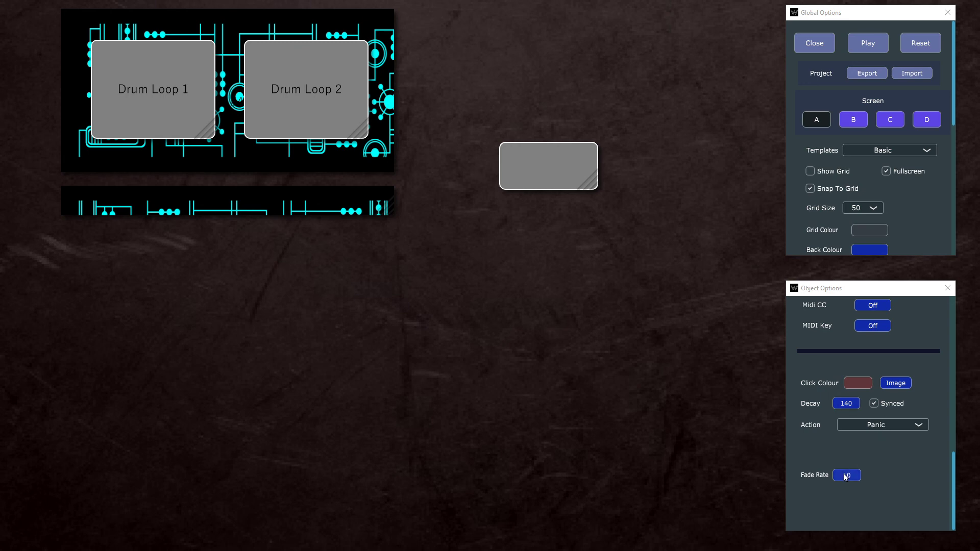
scroll(935, 161, down, 4)
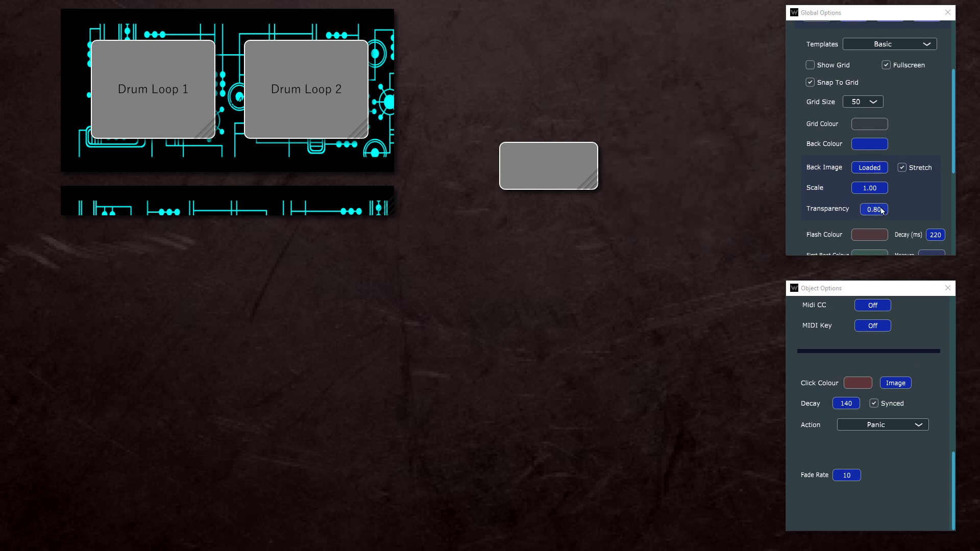
scroll(886, 192, up, 4)
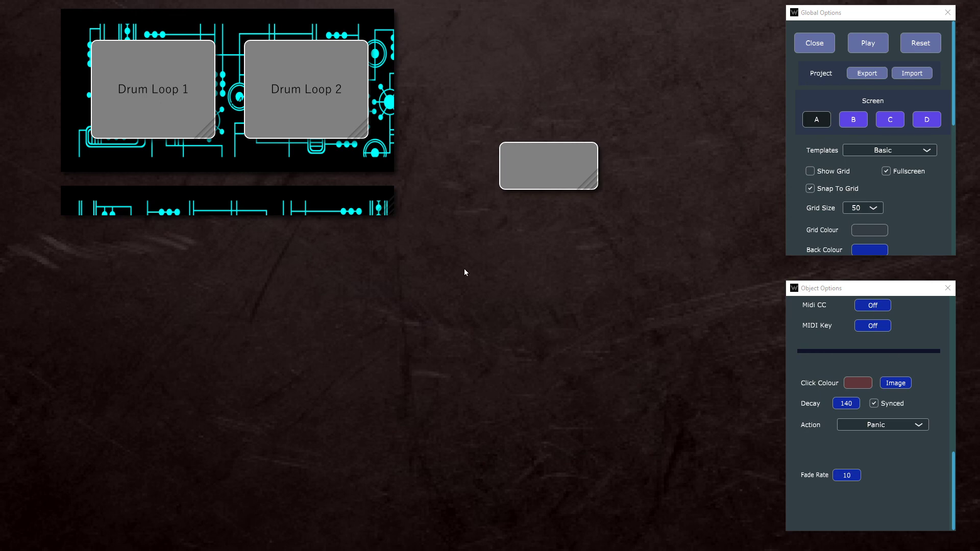
Step: Move the blank Panic button up beside the circuit image, near the screen's upper edge, and switch the layout to play mode
drag(531, 193, 473, 83)
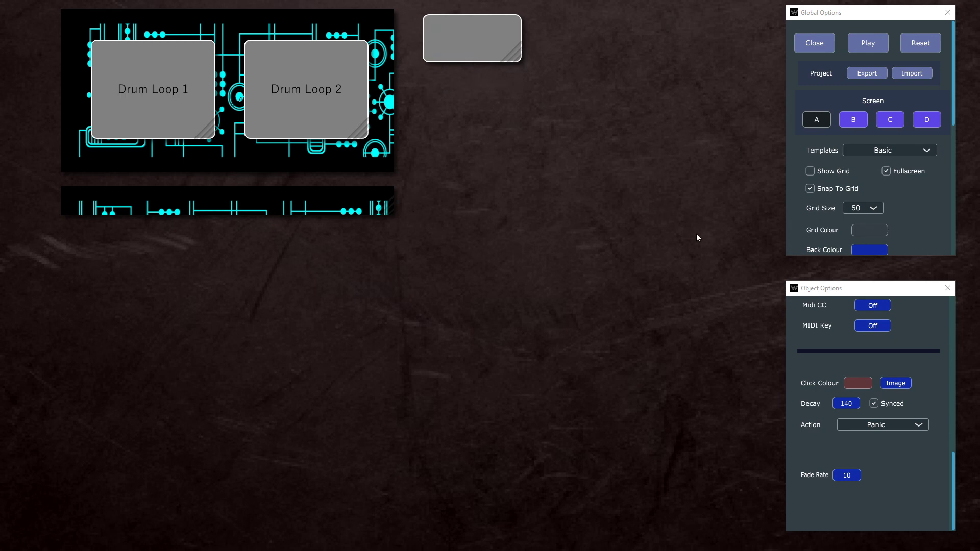
scroll(932, 439, up, 15)
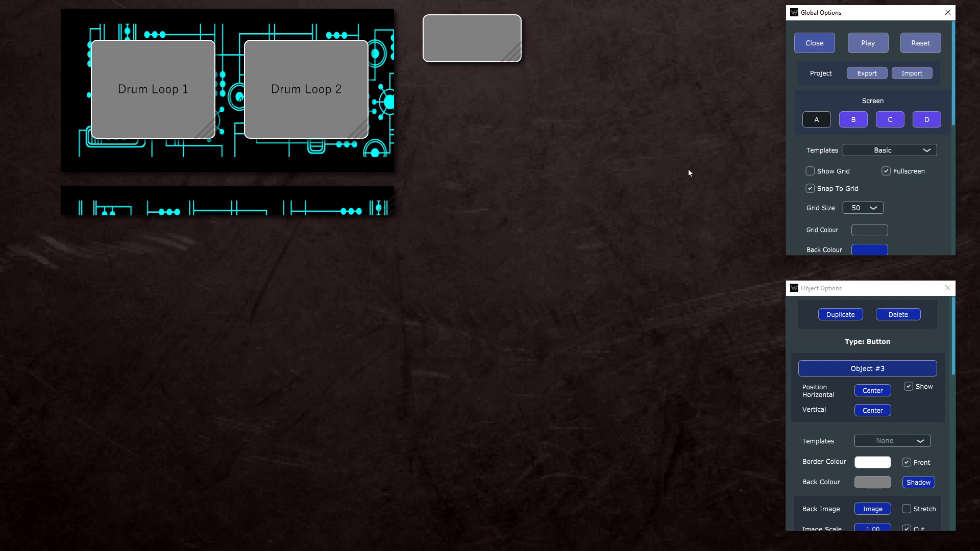
click(866, 48)
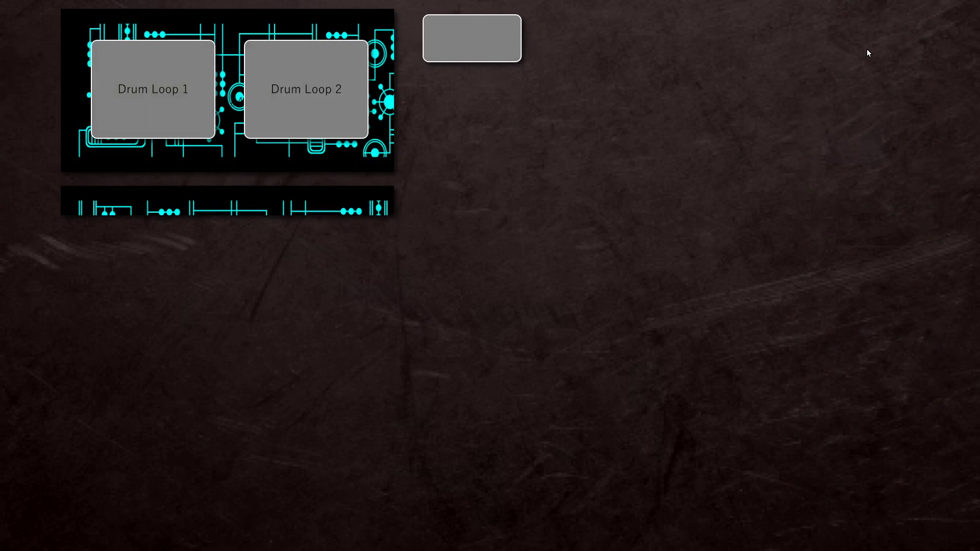